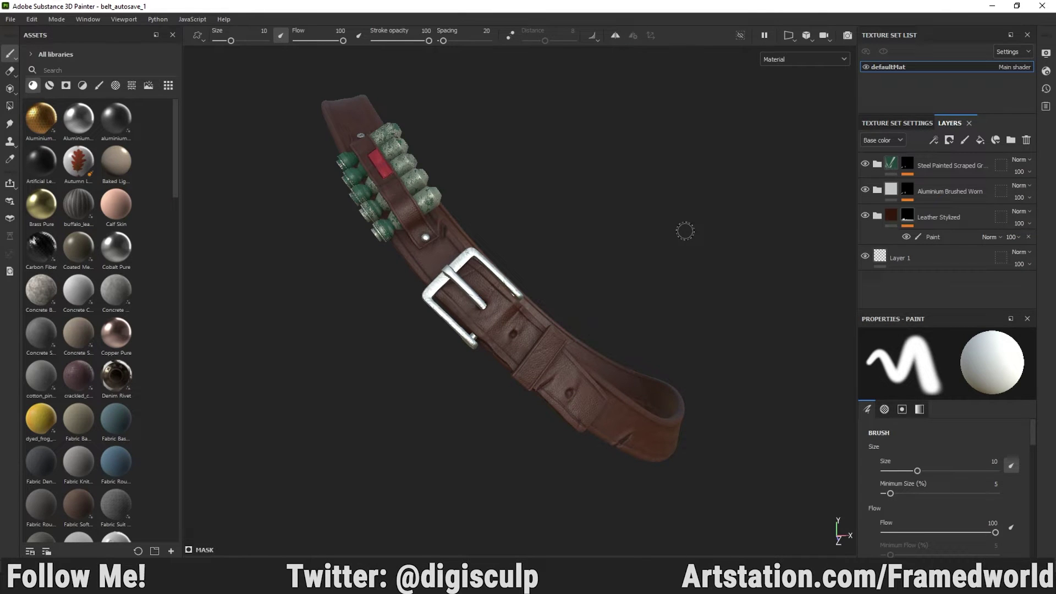
# Examine the belt from several sides, including its ambient occlusion and curvature mesh maps, before returning to the material display
pyautogui.moveTo(629, 155)
pyautogui.keyDown('alt'); pyautogui.mouseDown()
pyautogui.moveTo(642, 224)
pyautogui.moveTo(526, 210)
pyautogui.moveTo(709, 198)
pyautogui.moveTo(622, 213)
pyautogui.moveTo(681, 222)
pyautogui.mouseUp(); pyautogui.keyUp('alt')
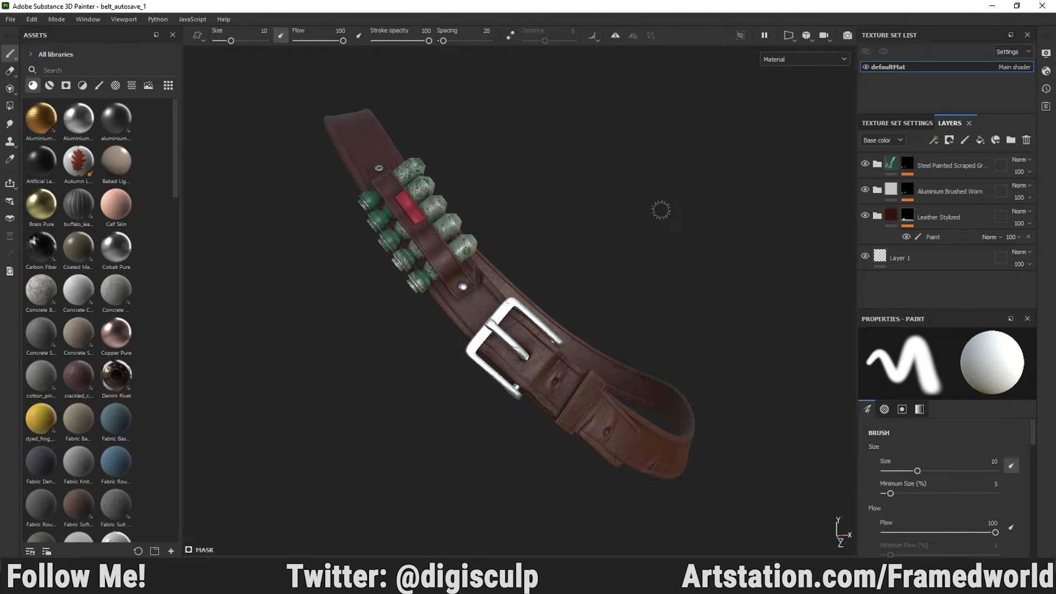
pyautogui.press('b')
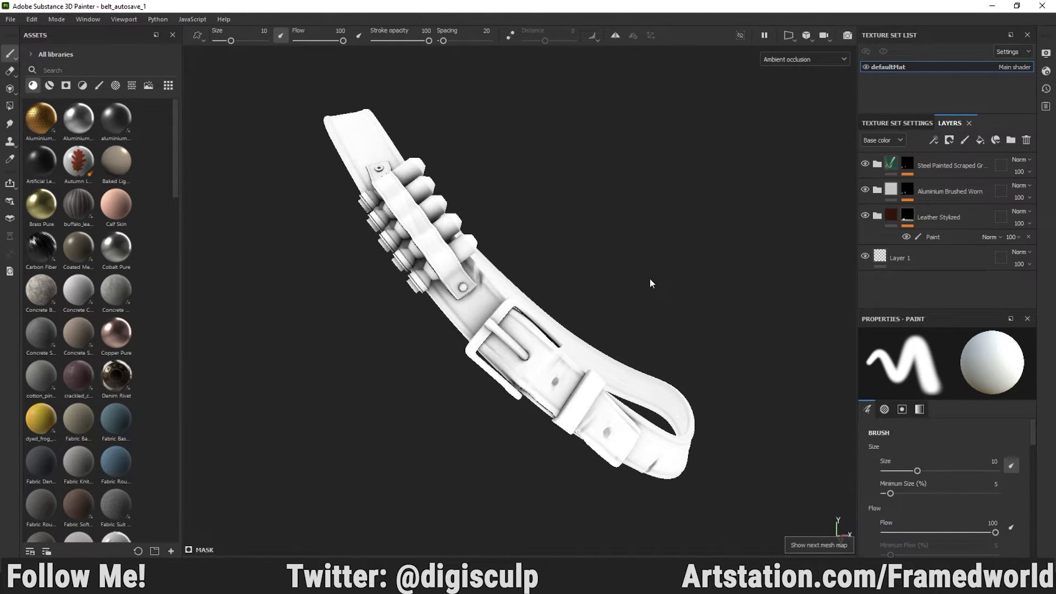
pyautogui.press('b')
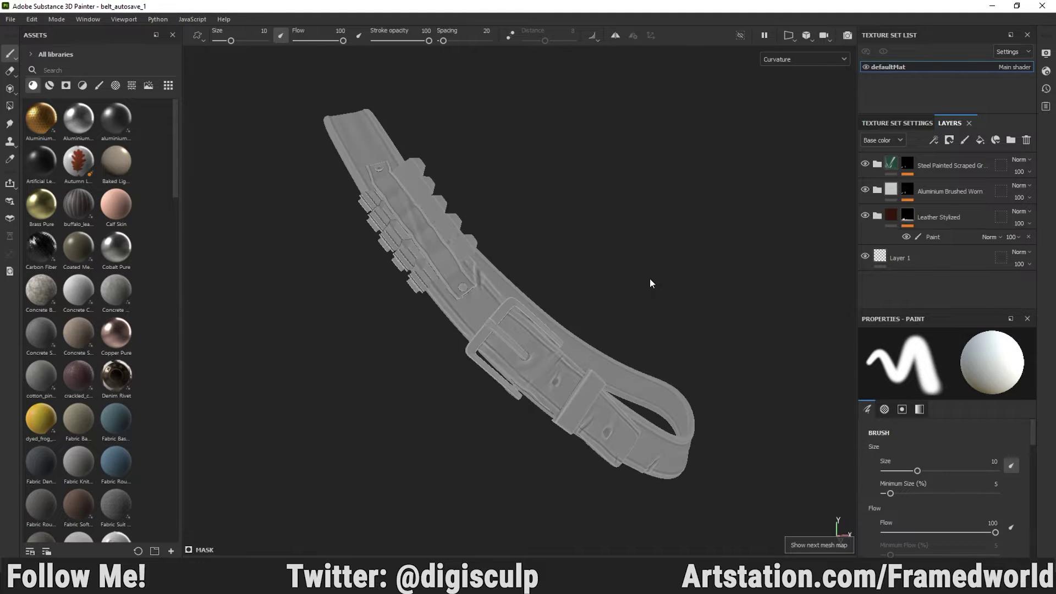
pyautogui.press('m')
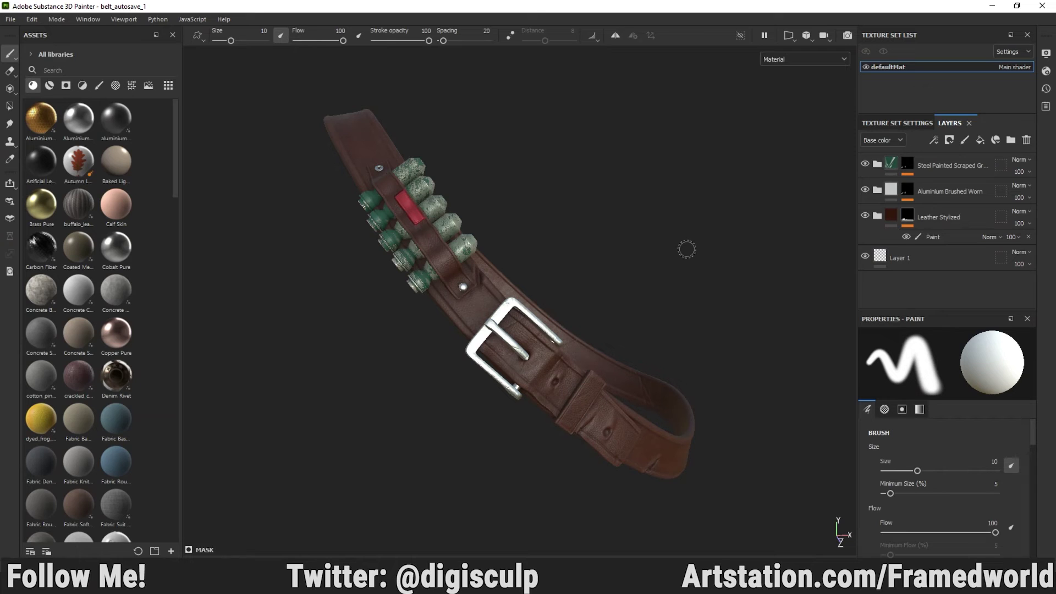
pyautogui.keyDown('alt'); pyautogui.moveTo(618, 299); pyautogui.dragTo(603, 282); pyautogui.keyUp('alt')
pyautogui.keyDown('alt'); pyautogui.moveTo(624, 230); pyautogui.dragTo(721, 272); pyautogui.keyUp('alt')
pyautogui.keyDown('alt'); pyautogui.moveTo(667, 191); pyautogui.dragTo(627, 385); pyautogui.keyUp('alt')
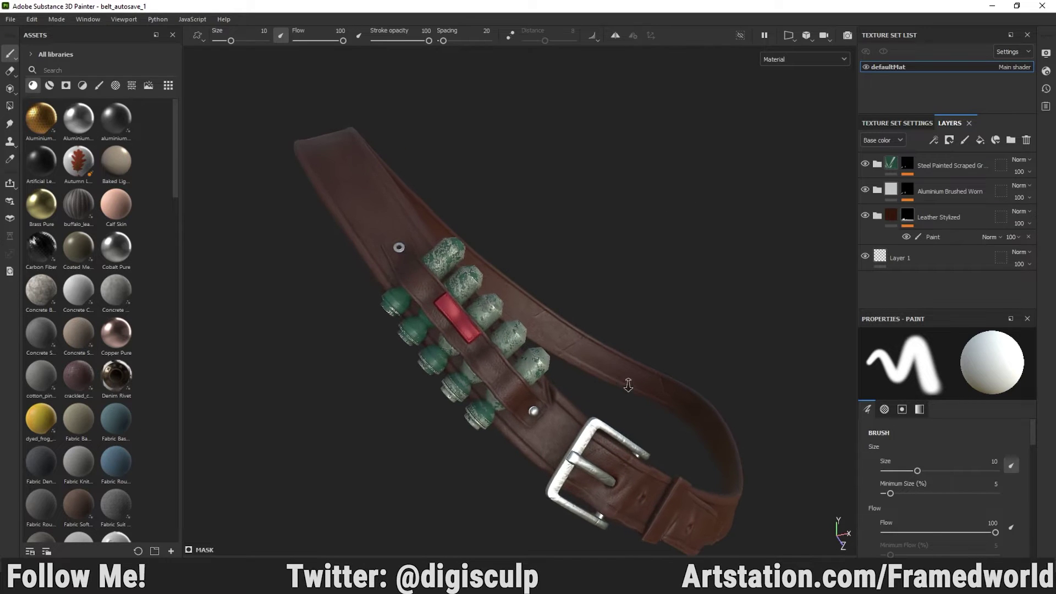
pyautogui.keyDown('alt'); pyautogui.moveTo(729, 208); pyautogui.dragTo(599, 219); pyautogui.keyUp('alt')
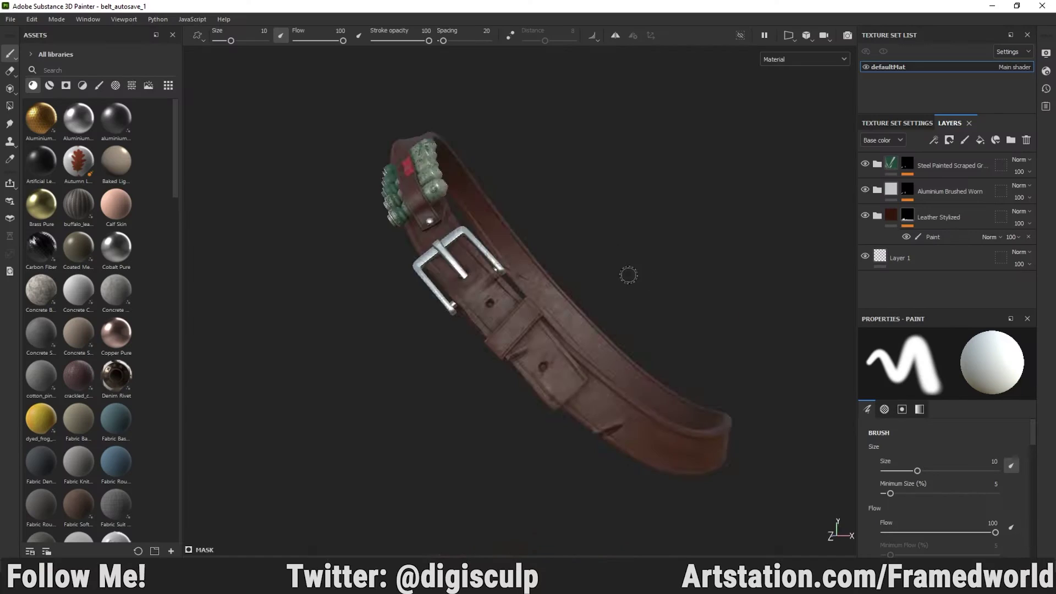
pyautogui.moveTo(628, 275)
pyautogui.keyDown('alt'); pyautogui.mouseDown()
pyautogui.moveTo(576, 286)
pyautogui.moveTo(328, 264)
pyautogui.moveTo(550, 372)
pyautogui.moveTo(638, 330)
pyautogui.mouseUp(); pyautogui.keyUp('alt')
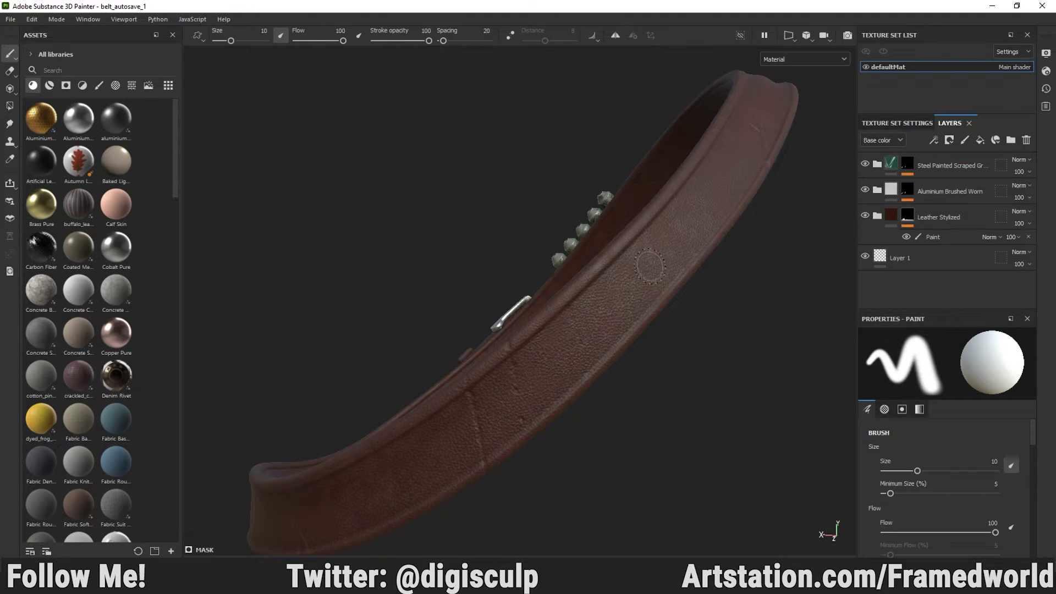
# Add a fill layer above the Steel Painted Scraped folder, with a black mask and a paint effect on that mask
pyautogui.click(976, 164)
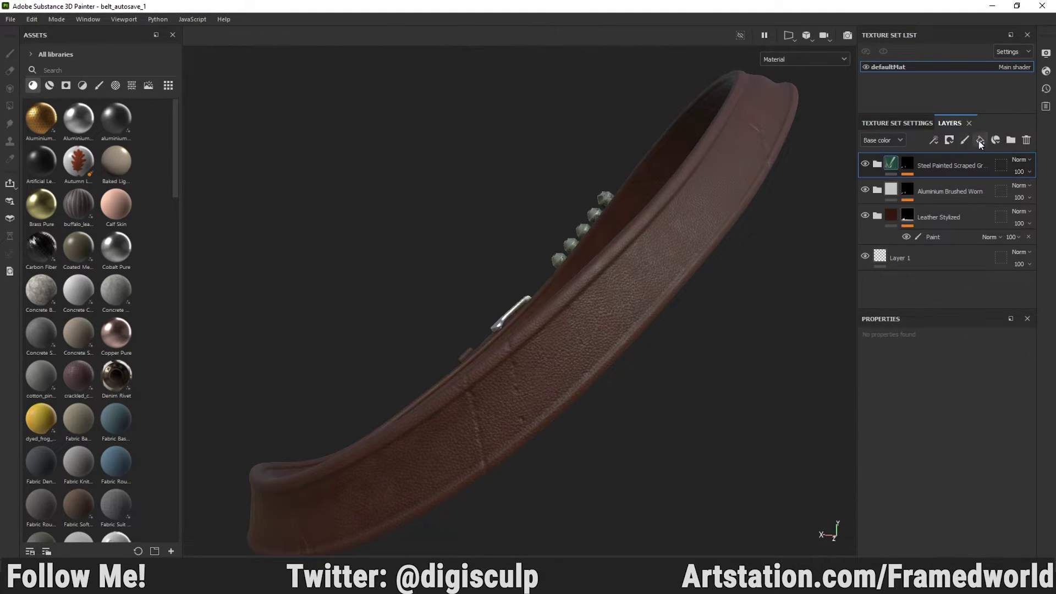
pyautogui.click(980, 141)
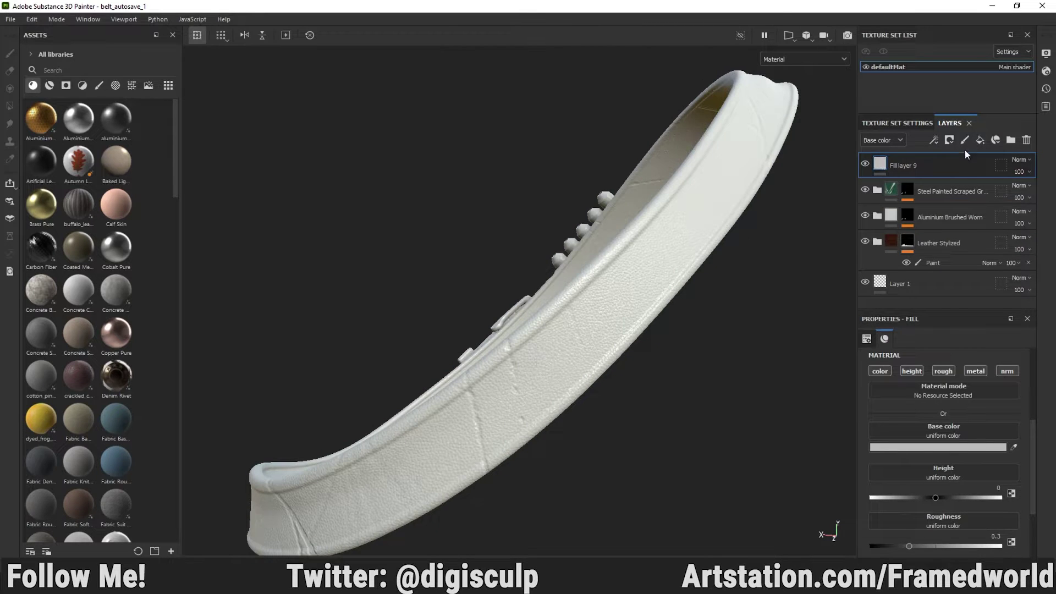
pyautogui.rightClick(943, 169)
pyautogui.click(967, 29)
pyautogui.rightClick(900, 165)
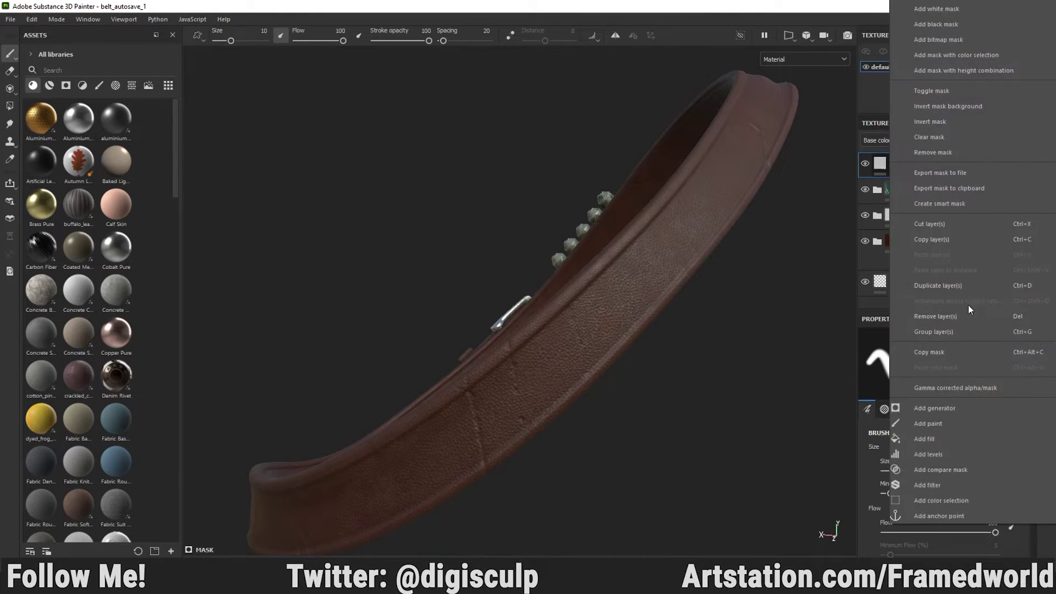
pyautogui.click(942, 417)
# Paint a filled, roughly rectangular patch on the back of the belt with the Basic Hard brush at size 4.68
pyautogui.scroll(2, 731, 412)
pyautogui.click(99, 86)
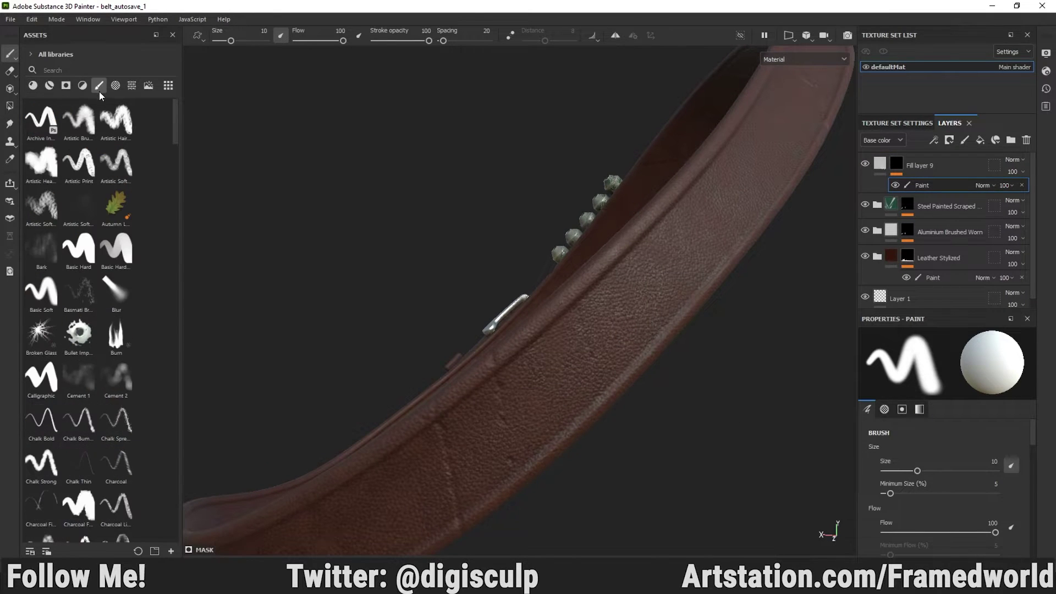
pyautogui.click(83, 264)
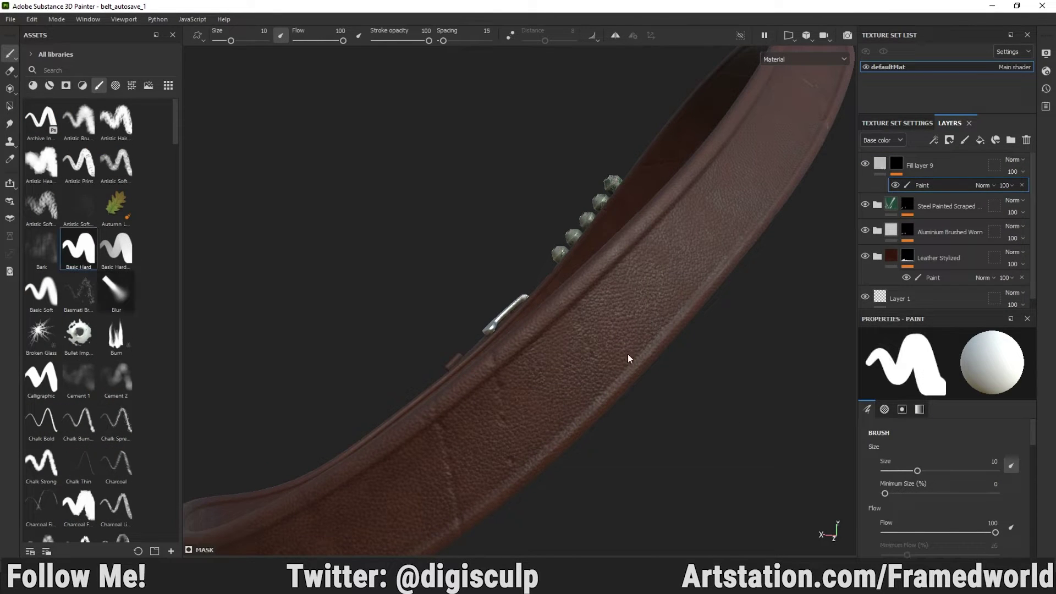
pyautogui.keyDown('ctrl'); pyautogui.moveTo(526, 323); pyautogui.dragTo(546, 346, button='right'); pyautogui.keyUp('ctrl')
pyautogui.moveTo(531, 355)
pyautogui.mouseDown()
pyautogui.moveTo(553, 375)
pyautogui.moveTo(614, 319)
pyautogui.mouseUp()
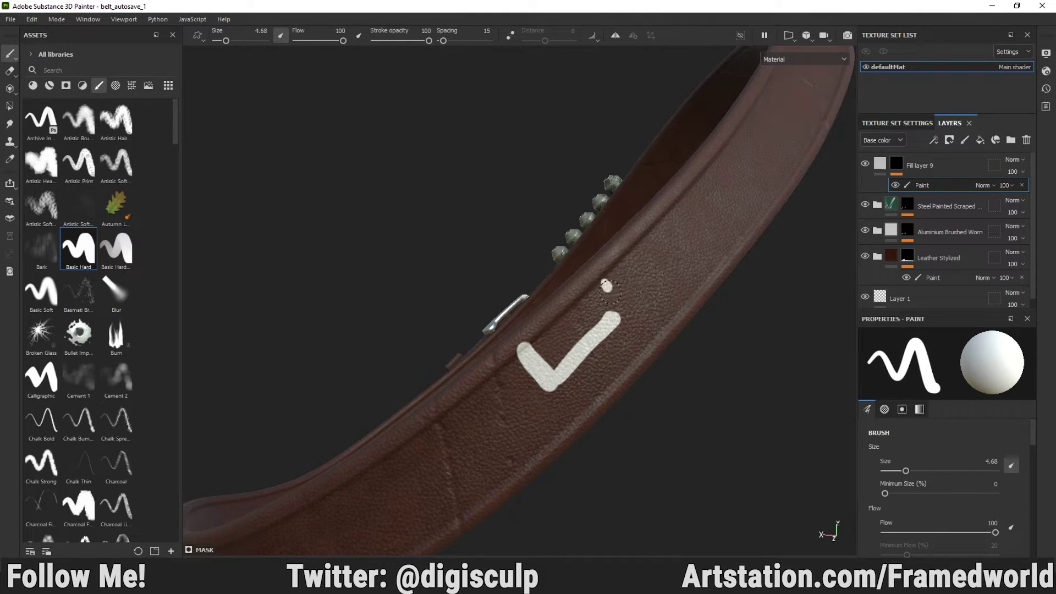
pyautogui.keyDown('shift'); pyautogui.click(604, 284); pyautogui.keyUp('shift')
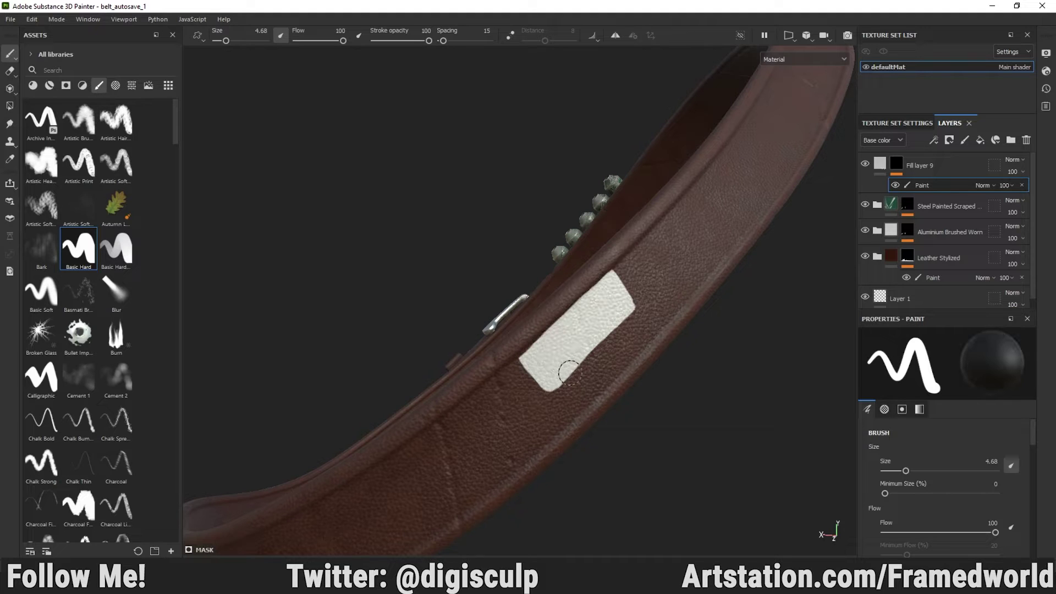
pyautogui.moveTo(570, 373); pyautogui.dragTo(625, 311)
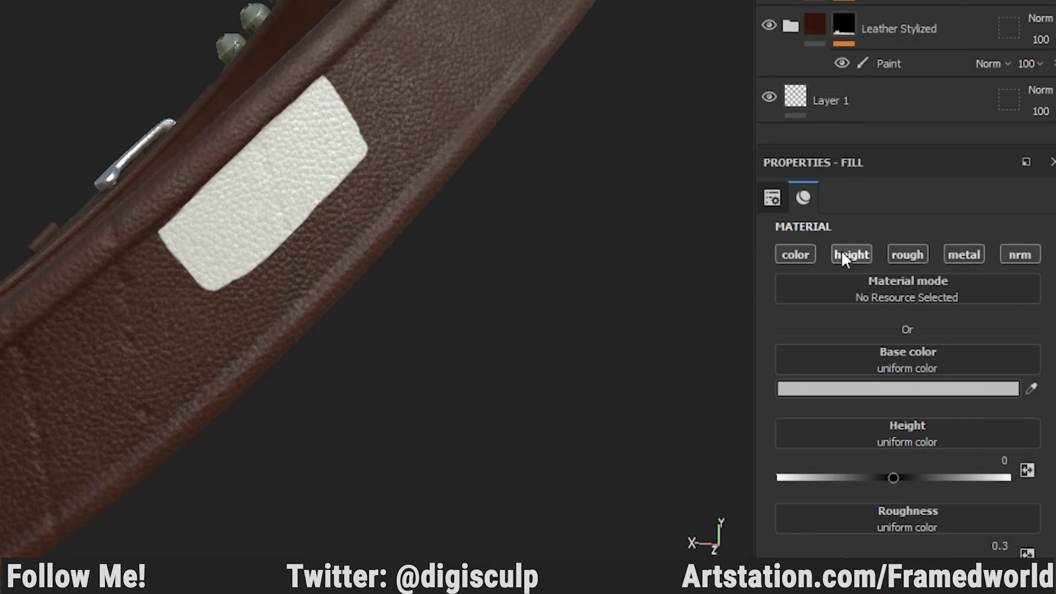
# Isolate the fill layer's material channels one after another, including height and metallic, and re-enable all of them
pyautogui.click(853, 254)
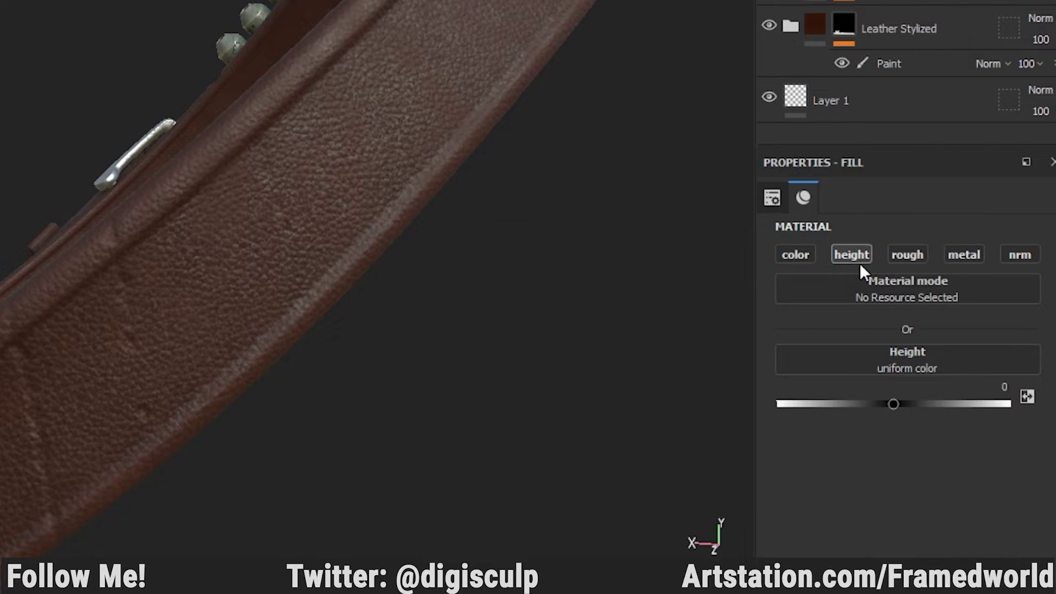
pyautogui.click(809, 256)
pyautogui.click(847, 256)
pyautogui.click(911, 255)
pyautogui.click(954, 255)
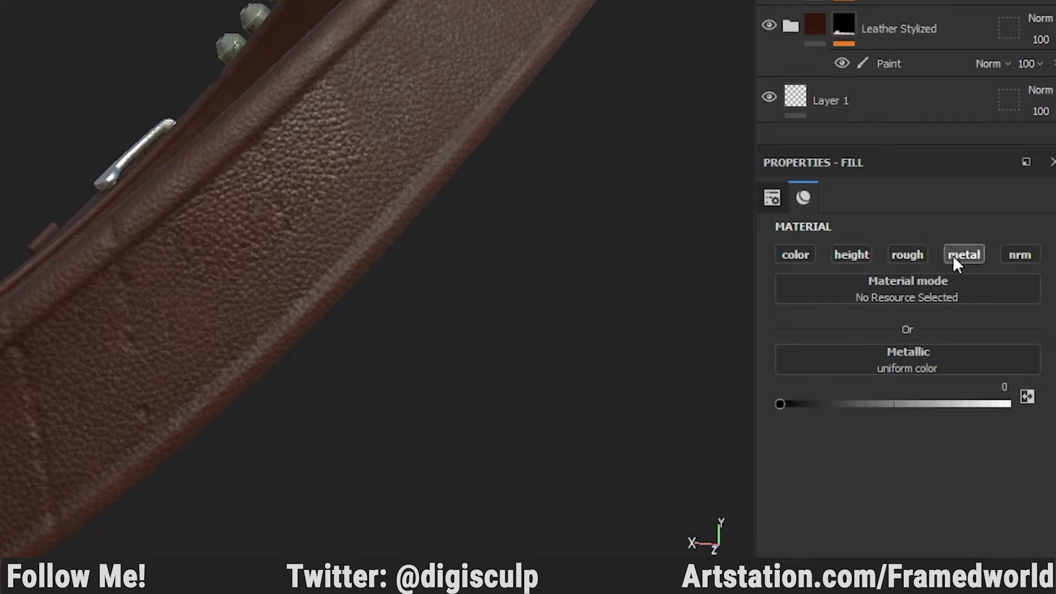
pyautogui.click(1014, 253)
pyautogui.click(849, 255)
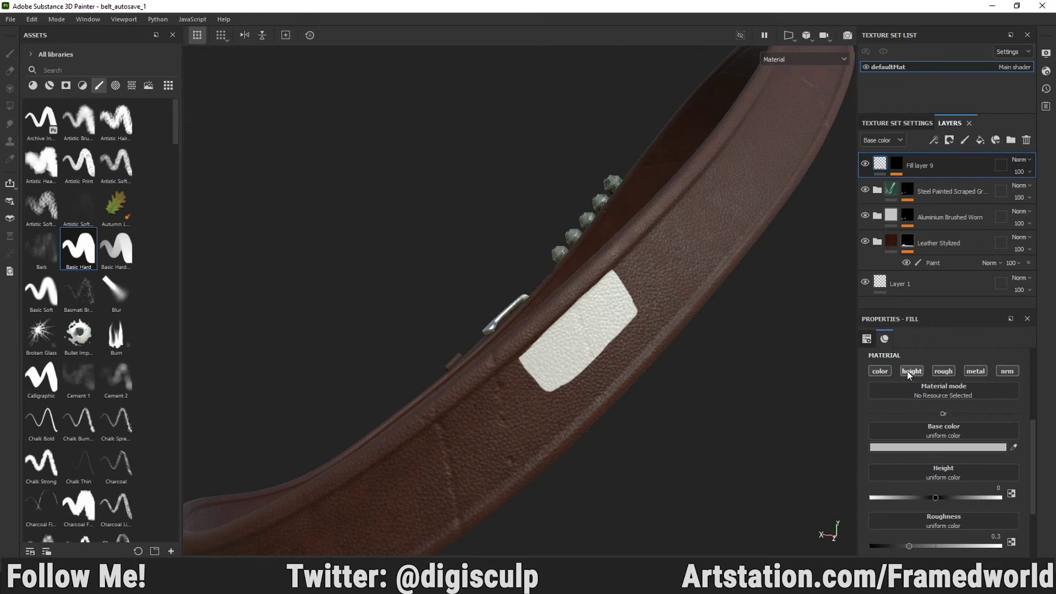
# Leave only the height channel active on the fill layer and raise its height to 0.4523
pyautogui.click(909, 372)
pyautogui.click(917, 373)
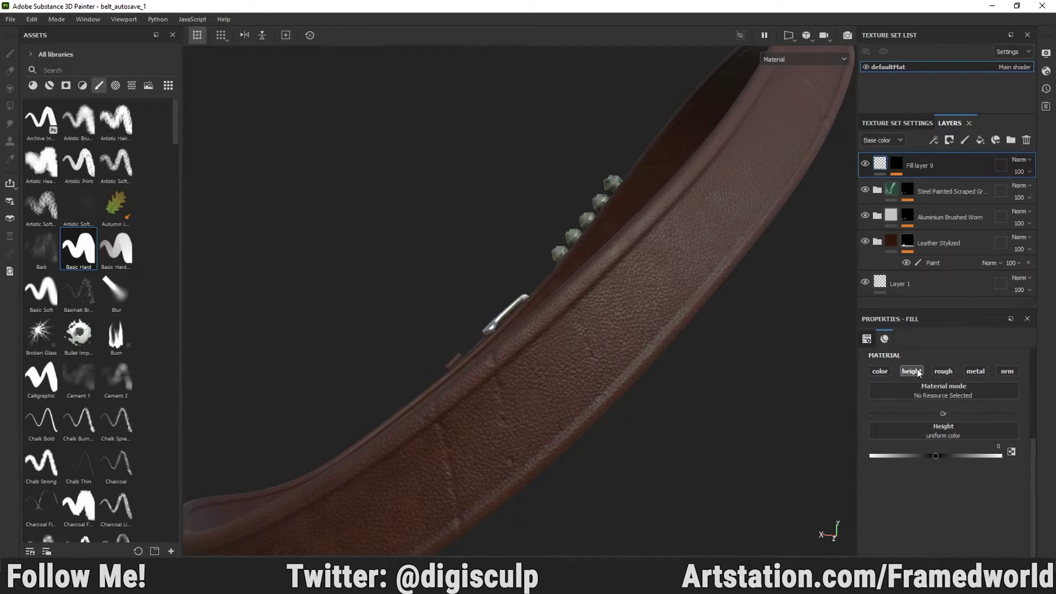
pyautogui.moveTo(938, 456); pyautogui.dragTo(966, 457)
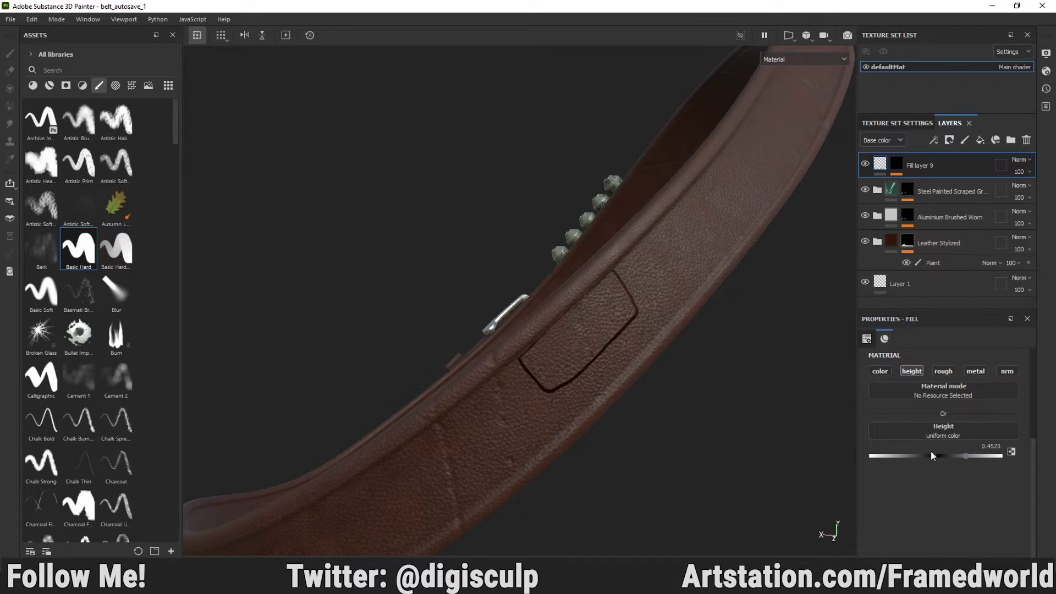
# Enable the fill layer's color channel and set its base color to red A11717
pyautogui.click(880, 372)
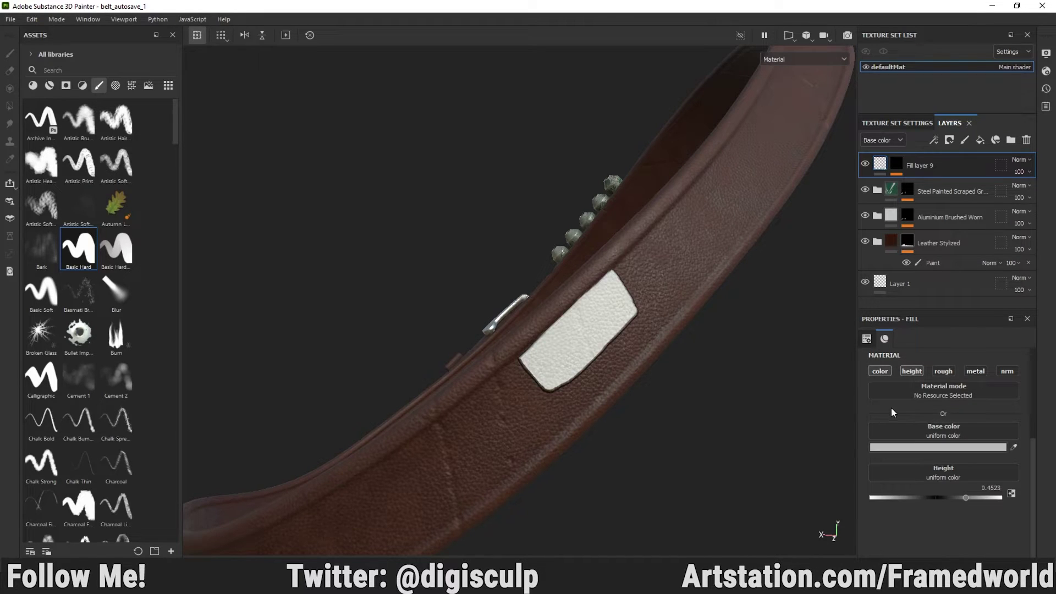
pyautogui.click(951, 448)
pyautogui.moveTo(907, 379); pyautogui.dragTo(907, 418)
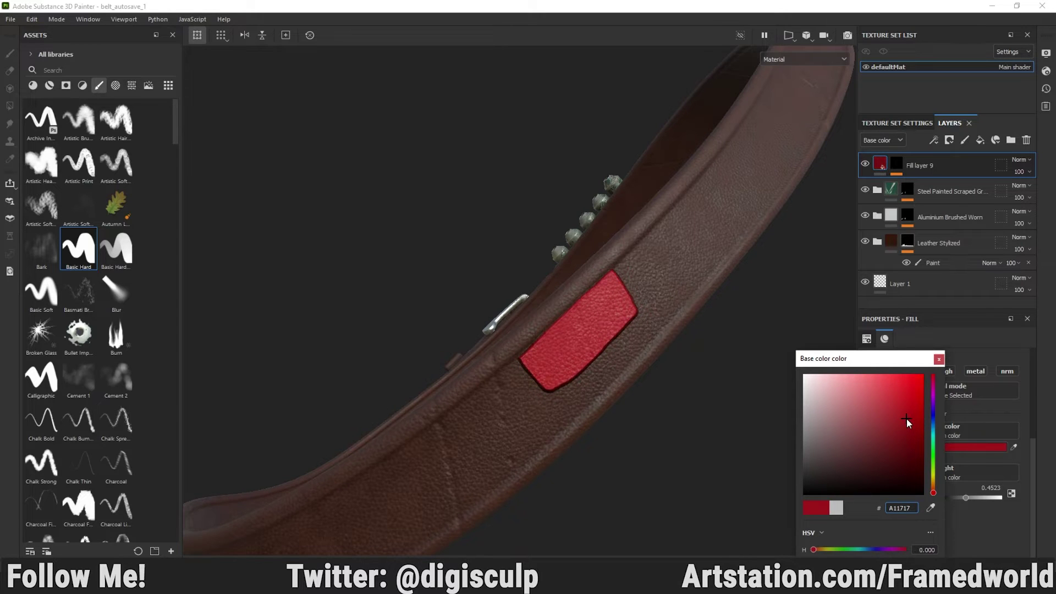
pyautogui.click(939, 358)
# Show the layer stack's Height channel and set the fill layer's height blending mode to Replace
pyautogui.keyDown('shift'); pyautogui.moveTo(776, 467); pyautogui.dragTo(561, 417, button='right'); pyautogui.keyUp('shift')
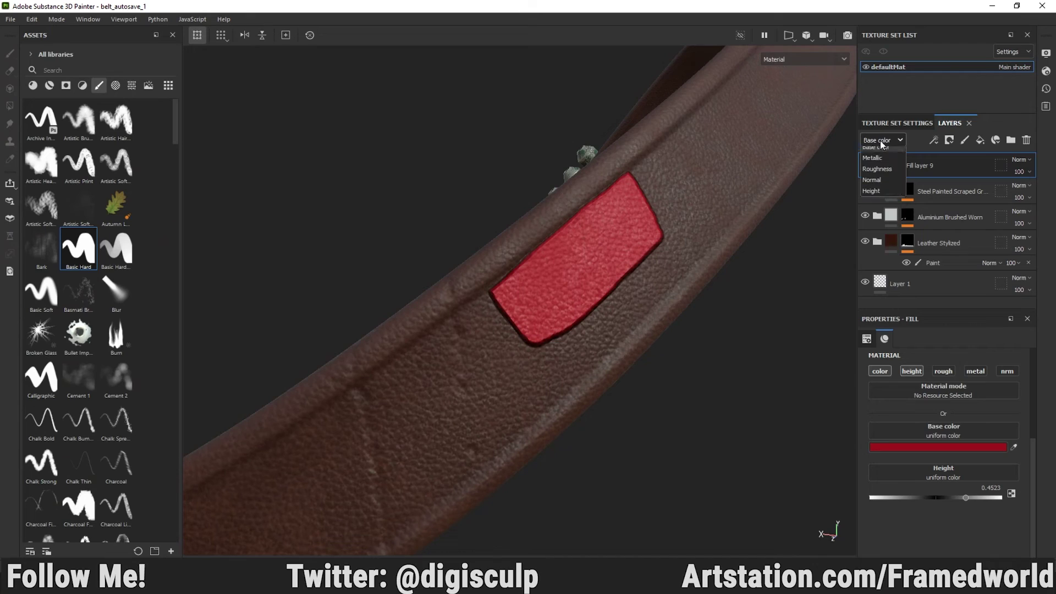
pyautogui.click(883, 199)
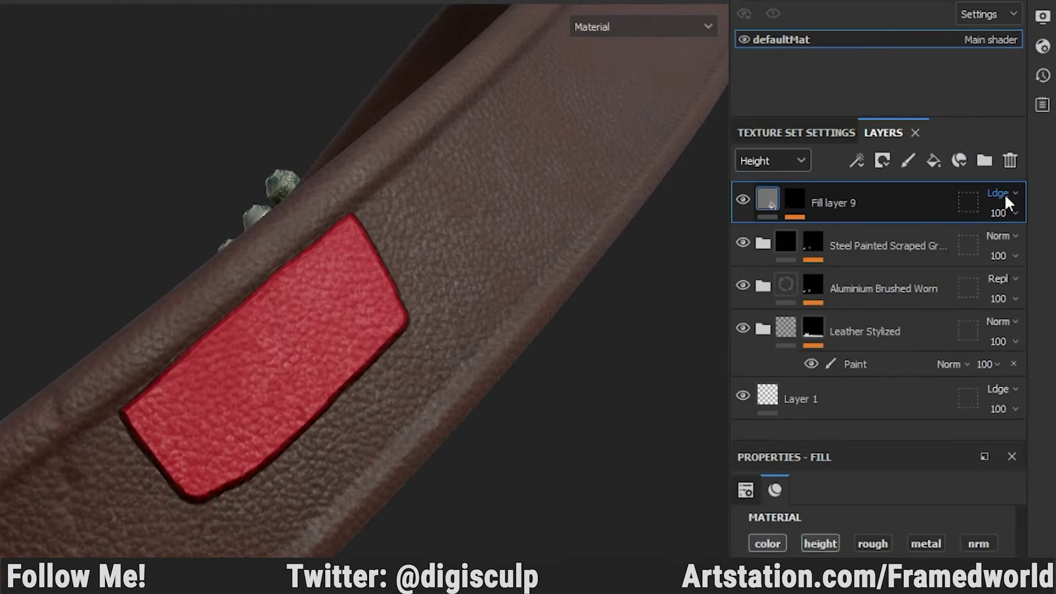
pyautogui.click(1021, 160)
pyautogui.click(978, 255)
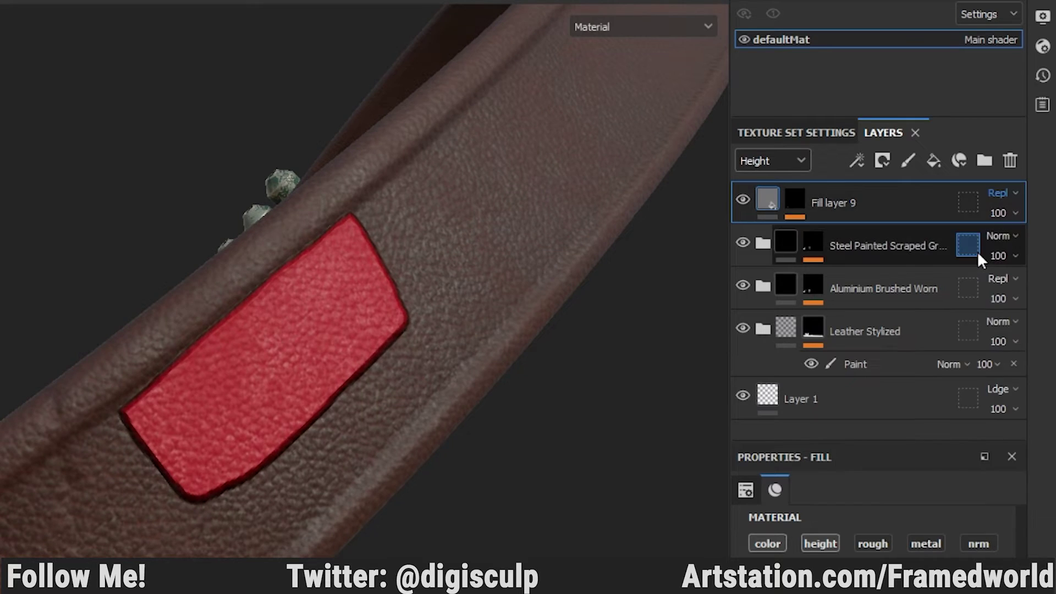
# Set the fill layer's blending mode to Replace for the Normal channel, and enable its normal and roughness material channels
pyautogui.click(892, 142)
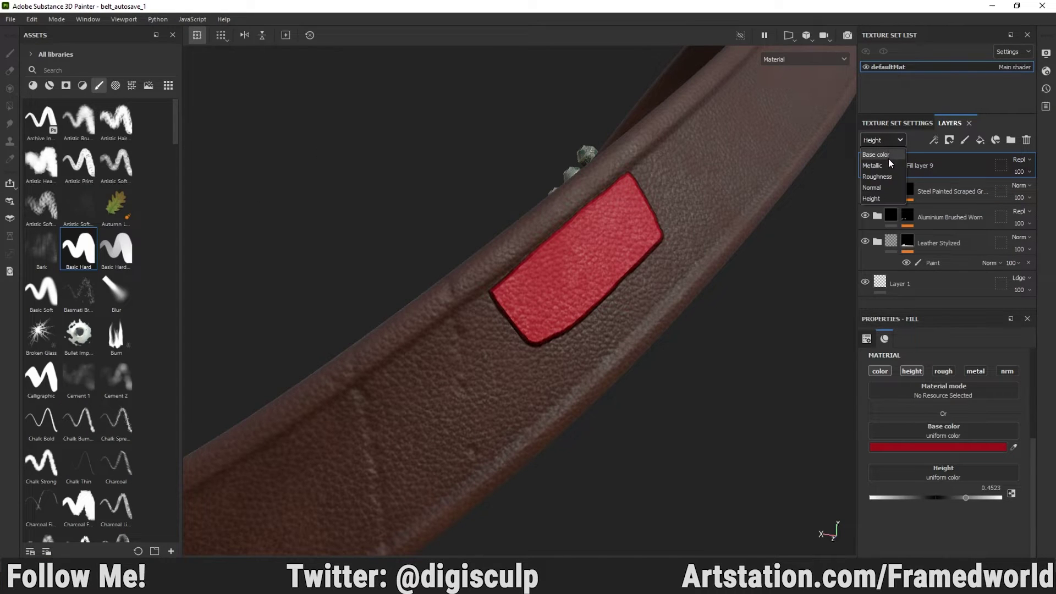
pyautogui.click(886, 190)
pyautogui.click(1021, 159)
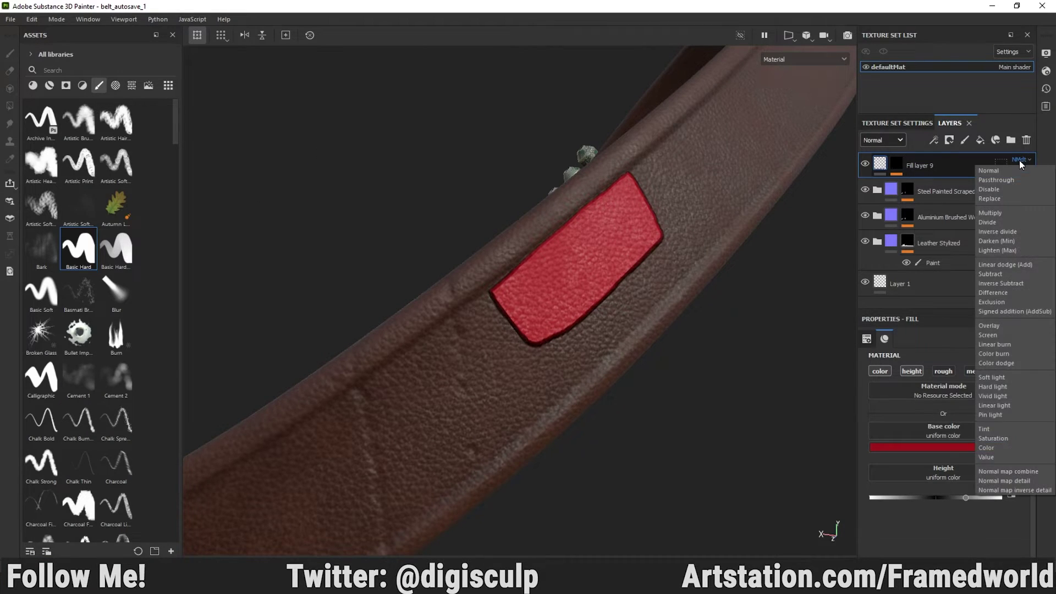
pyautogui.click(990, 198)
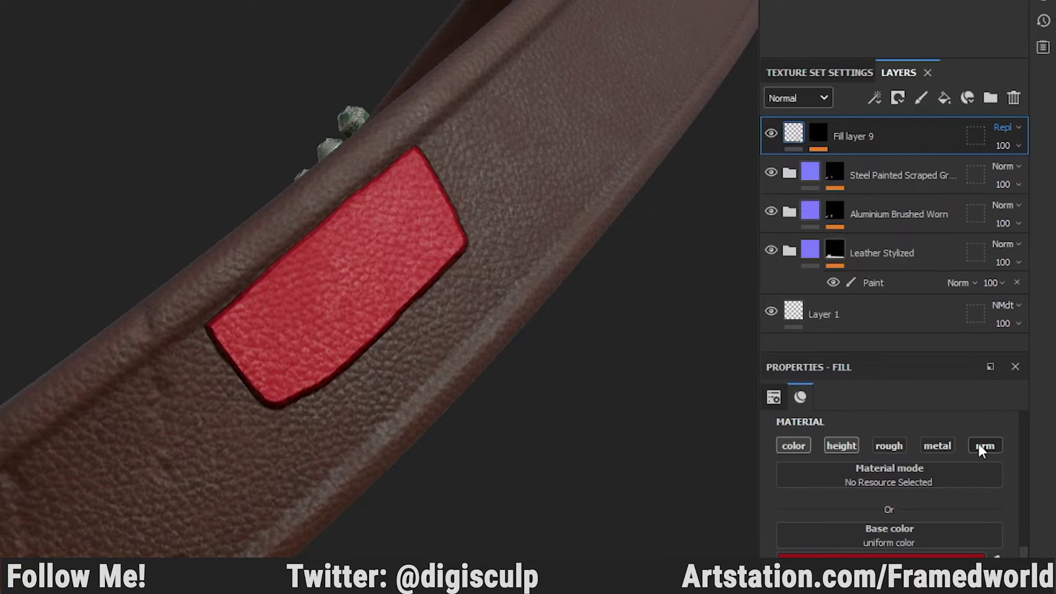
pyautogui.click(979, 446)
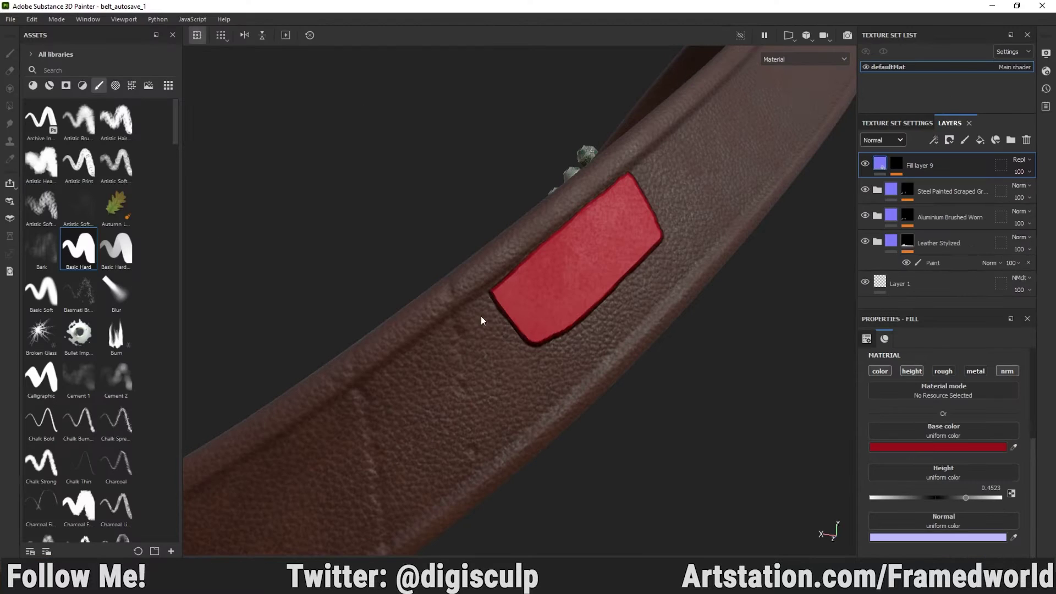
pyautogui.keyDown('alt'); pyautogui.moveTo(482, 321); pyautogui.dragTo(504, 190); pyautogui.keyUp('alt')
pyautogui.scroll(4, 543, 282)
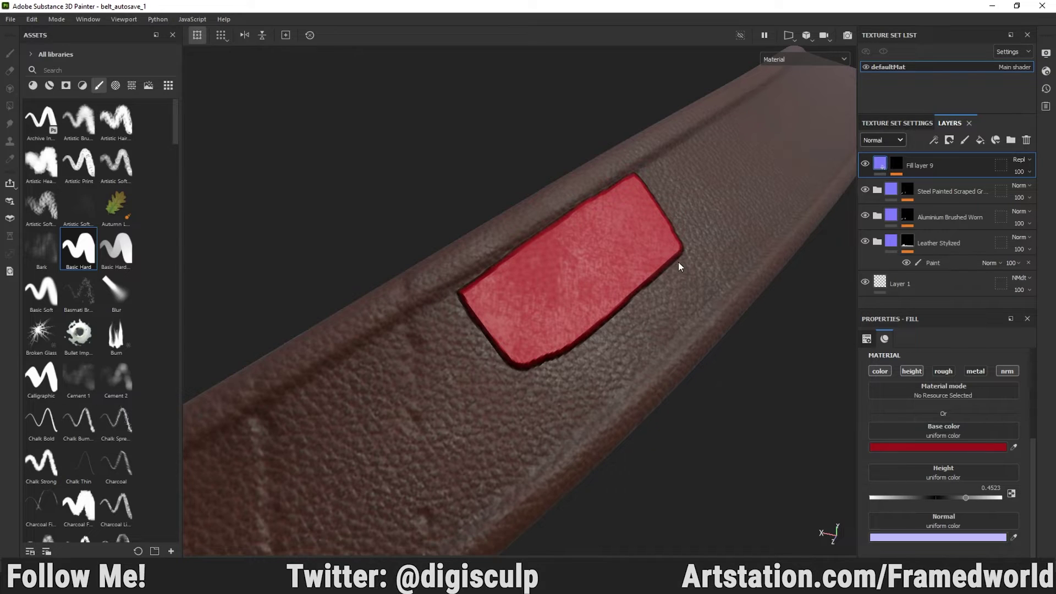
pyautogui.click(942, 372)
pyautogui.scroll(-3, 630, 358)
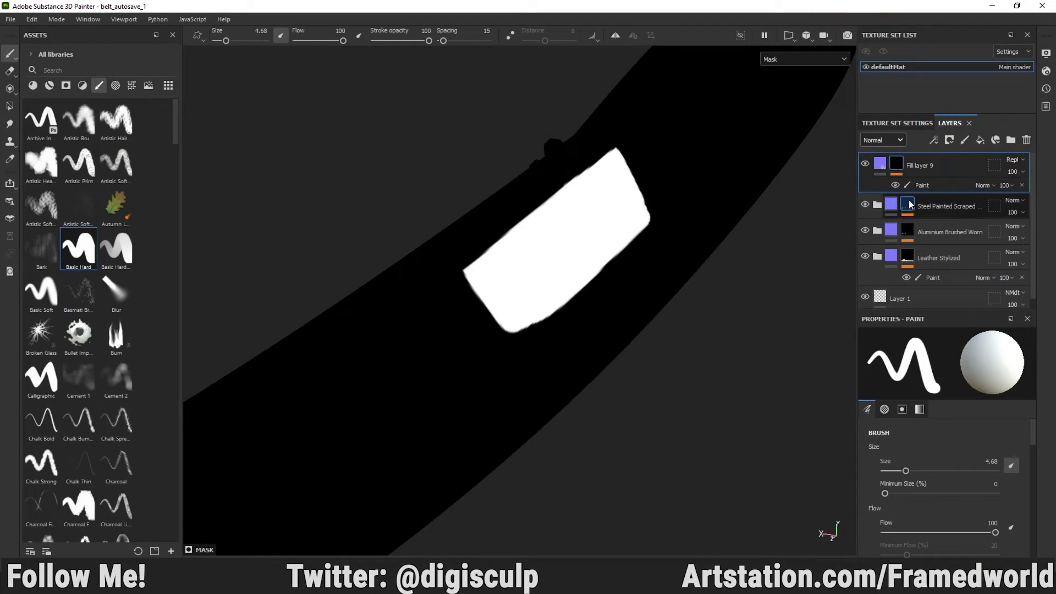
# Inspect the fill layer's mask and cycle the viewport through single channels from base color to Normal around the painted patch
pyautogui.click(909, 204)
pyautogui.click(900, 165)
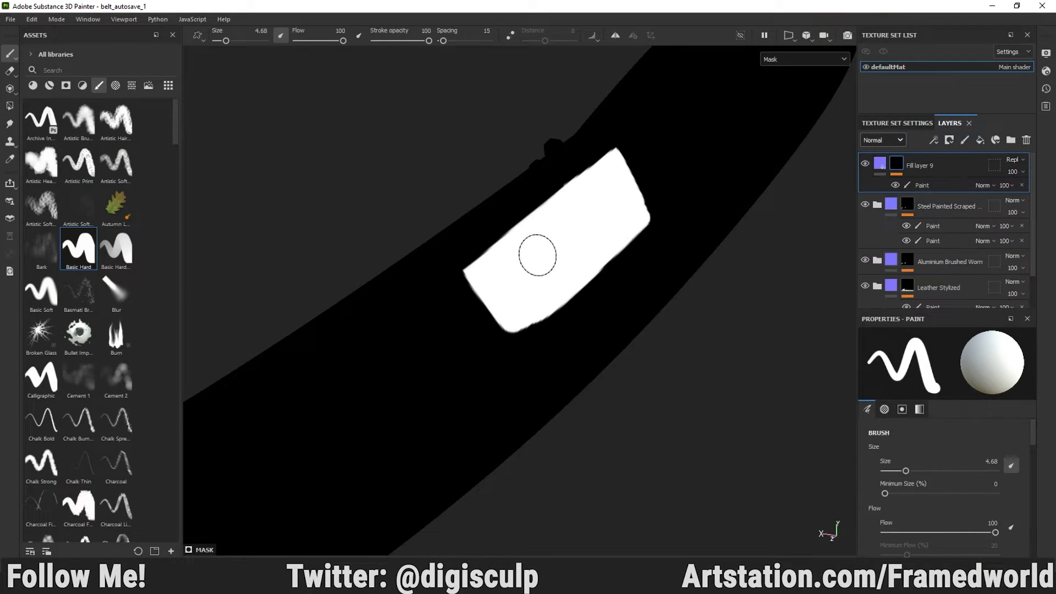
pyautogui.press('c')
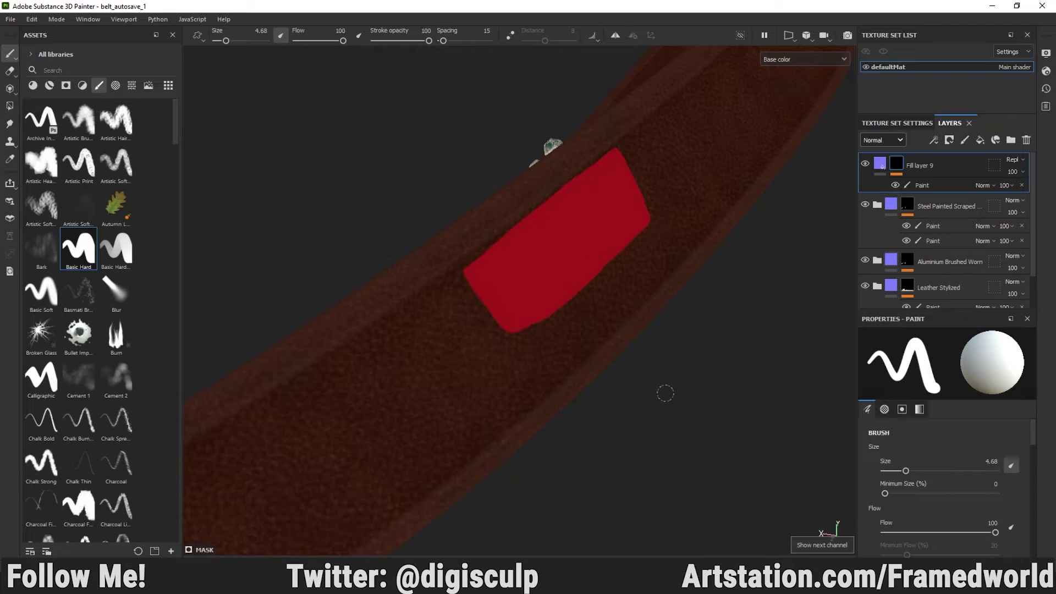
pyautogui.press('c')
pyautogui.press('c')
pyautogui.press('c')
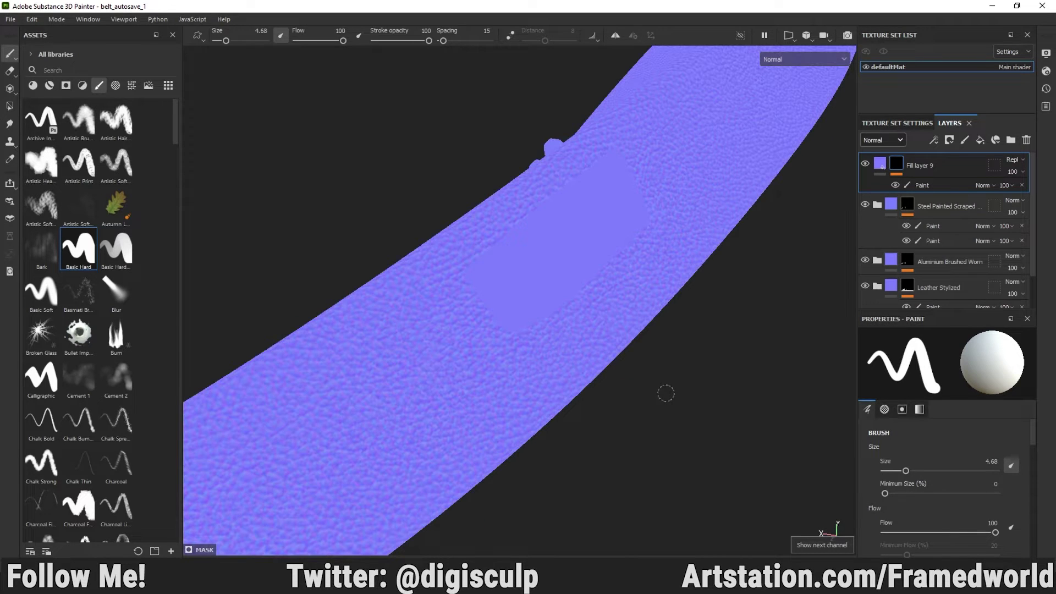
pyautogui.keyDown('alt'); pyautogui.moveTo(538, 268); pyautogui.dragTo(784, 429, button='right'); pyautogui.keyUp('alt')
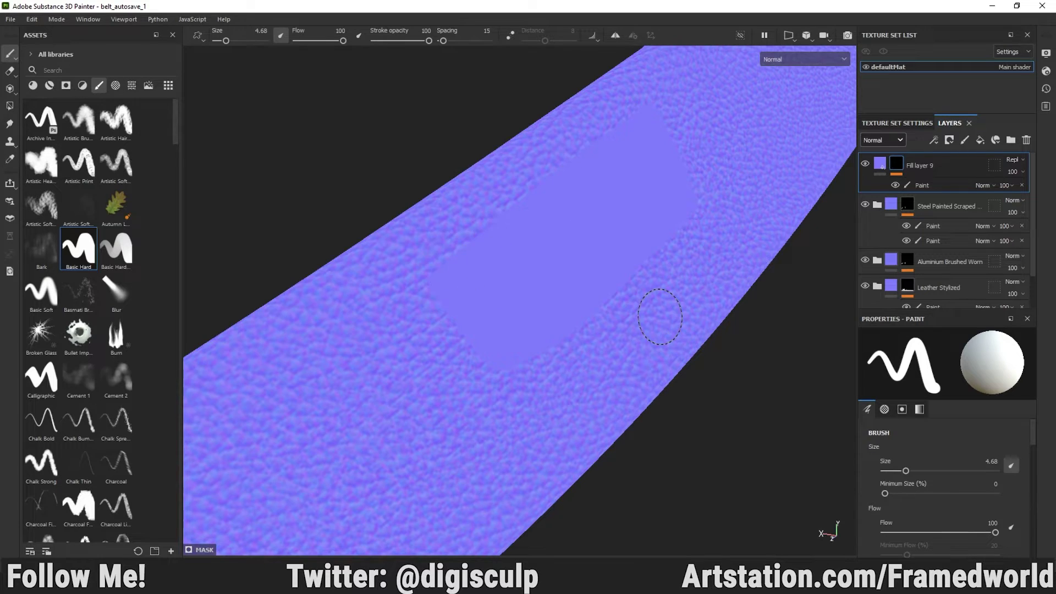
# Cycle the viewport through Normal+Height+Mesh to the Mask channel, then return to the material view and examine the red patch
pyautogui.press('c')
pyautogui.press('c')
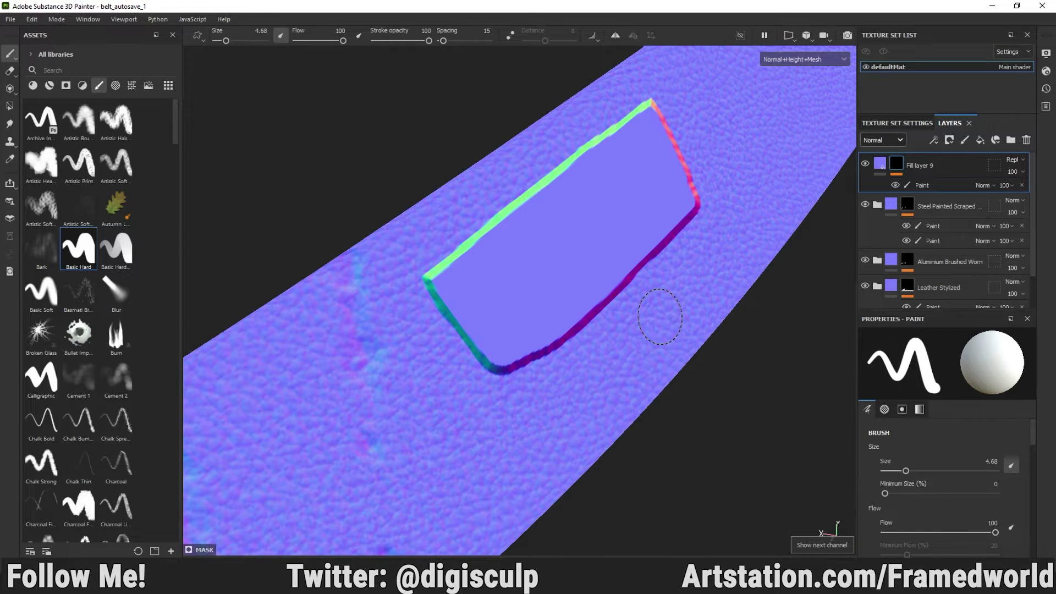
pyautogui.press('c')
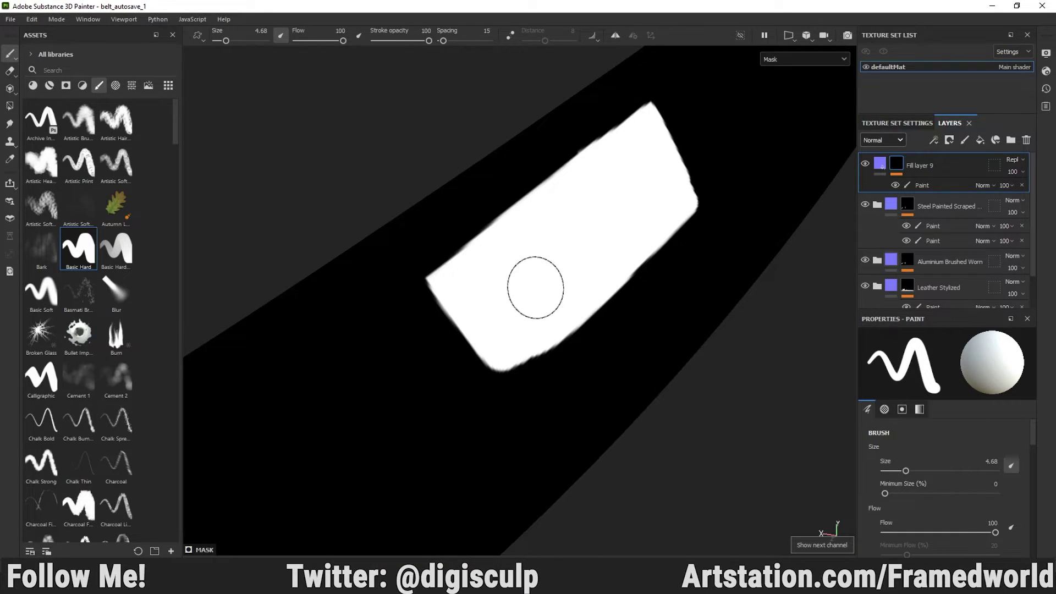
pyautogui.press('m')
pyautogui.keyDown('alt'); pyautogui.moveTo(690, 383); pyautogui.dragTo(83, 264, button='right'); pyautogui.keyUp('alt')
pyautogui.keyDown('alt'); pyautogui.moveTo(573, 295); pyautogui.dragTo(396, 313); pyautogui.keyUp('alt')
pyautogui.keyDown('alt'); pyautogui.moveTo(396, 313); pyautogui.dragTo(528, 330, button='right'); pyautogui.keyUp('alt')
pyautogui.keyDown('alt'); pyautogui.moveTo(528, 330); pyautogui.dragTo(649, 396); pyautogui.keyUp('alt')
pyautogui.keyDown('alt'); pyautogui.moveTo(649, 396); pyautogui.dragTo(550, 385, button='right'); pyautogui.keyUp('alt')
pyautogui.keyDown('alt'); pyautogui.moveTo(550, 385); pyautogui.dragTo(539, 365); pyautogui.keyUp('alt')
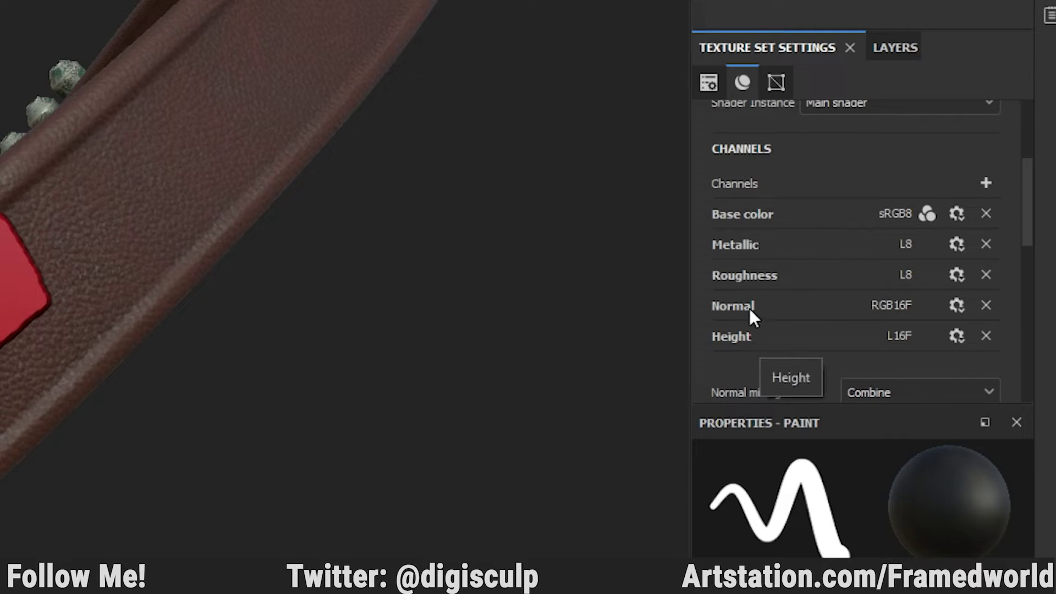
# Add an Ambient occlusion channel to the texture set
pyautogui.click(987, 181)
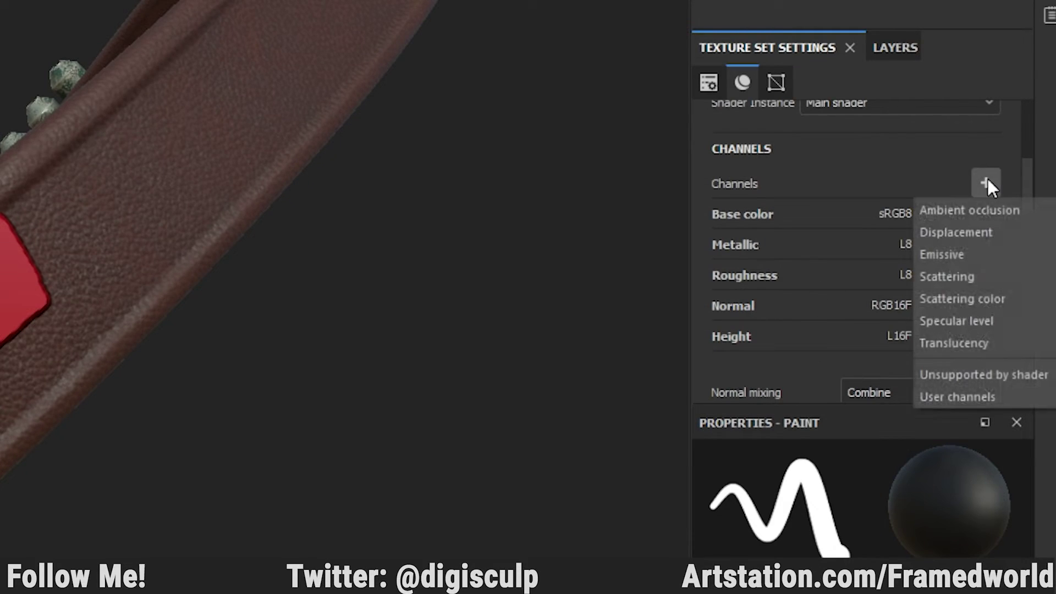
pyautogui.click(980, 214)
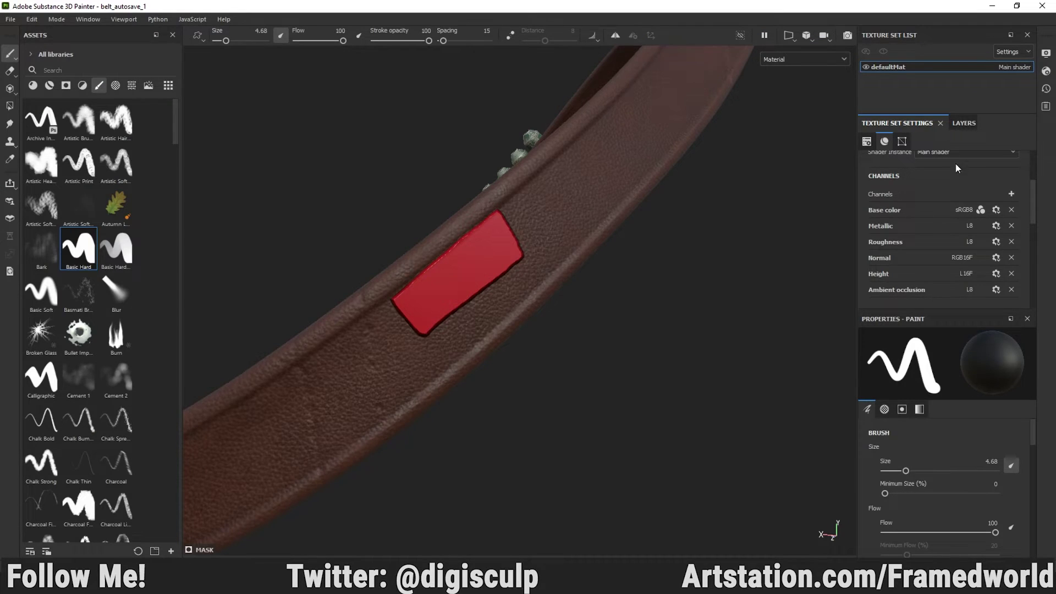
pyautogui.scroll(-2, 932, 287)
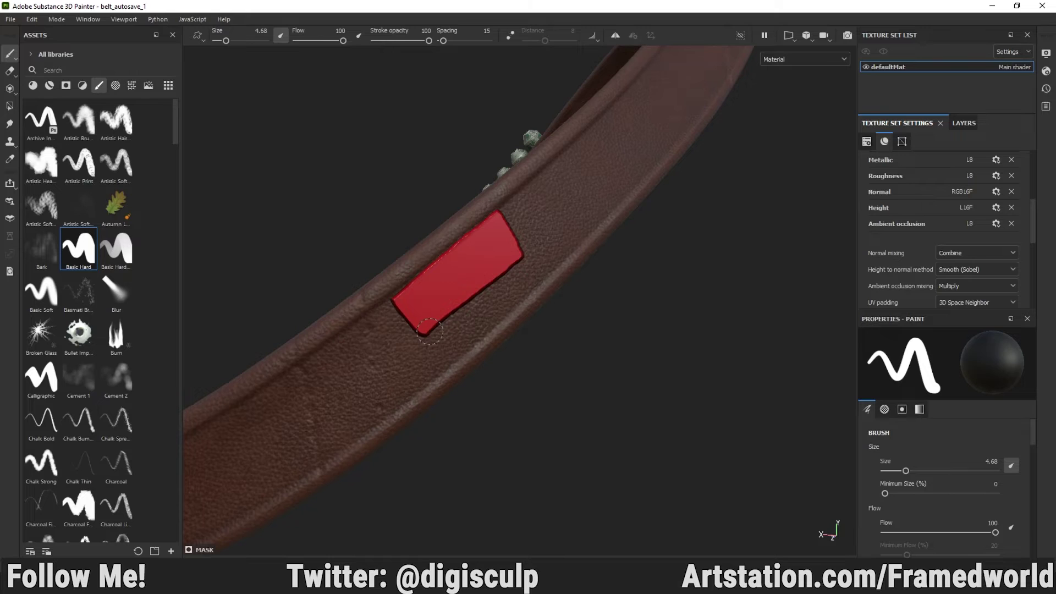
# Cycle the viewport through the baked mesh maps to Ambient occlusion, then return to the material view
pyautogui.press('b')
pyautogui.press('b')
pyautogui.press('b')
pyautogui.press('b')
pyautogui.press('b')
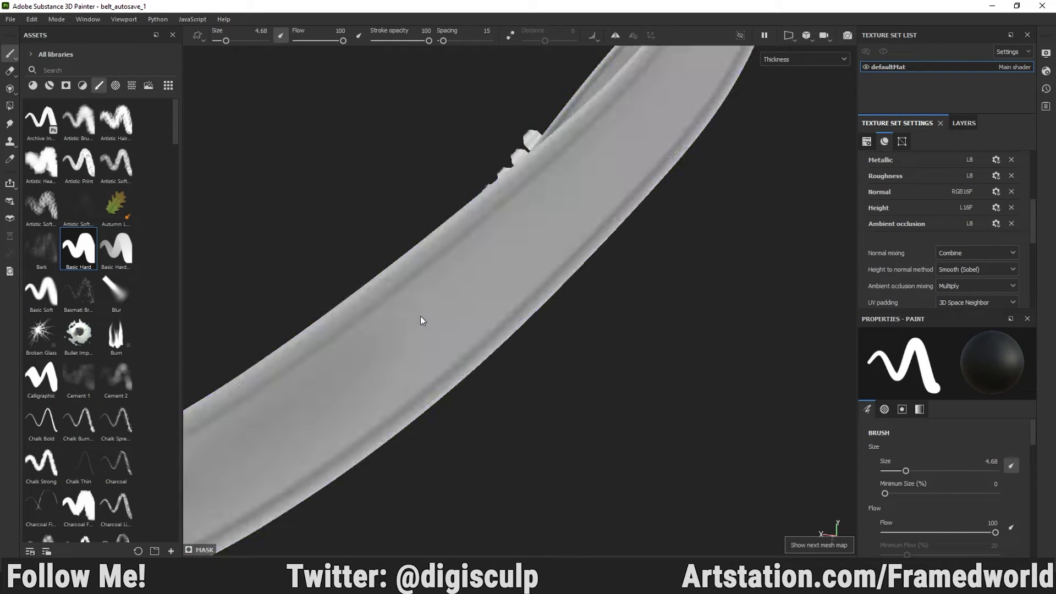
pyautogui.press('b')
pyautogui.press('b')
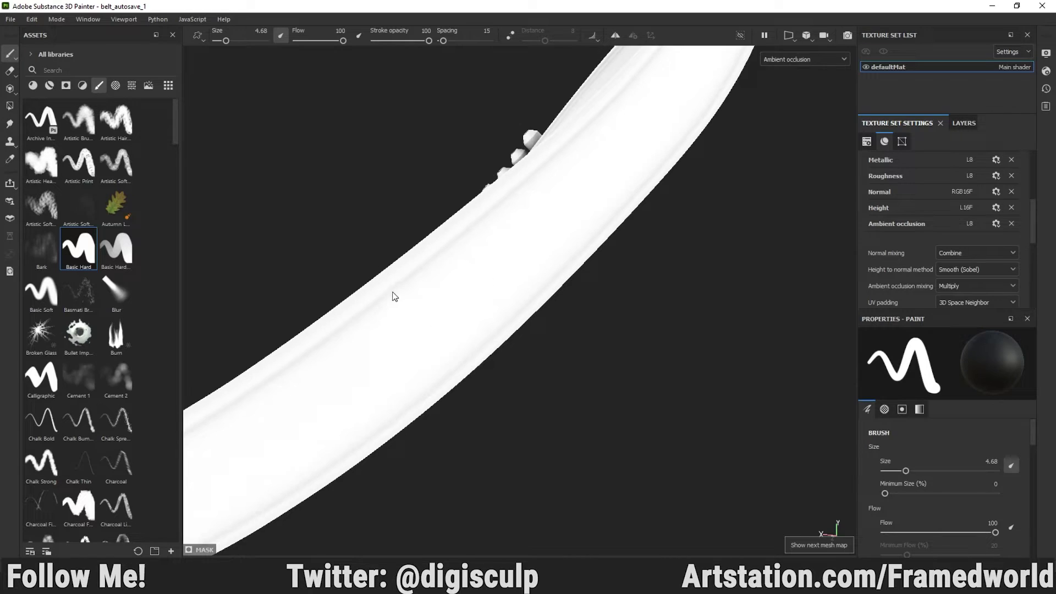
pyautogui.press('m')
# Duplicate the red patch's masked fill layer in the layer stack
pyautogui.click(963, 123)
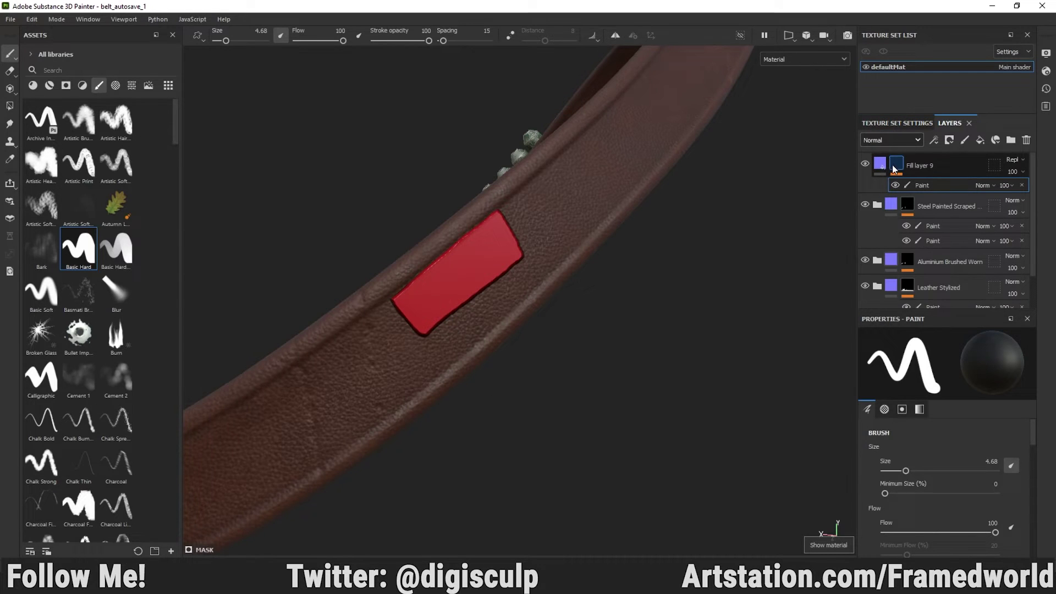
pyautogui.rightClick(955, 169)
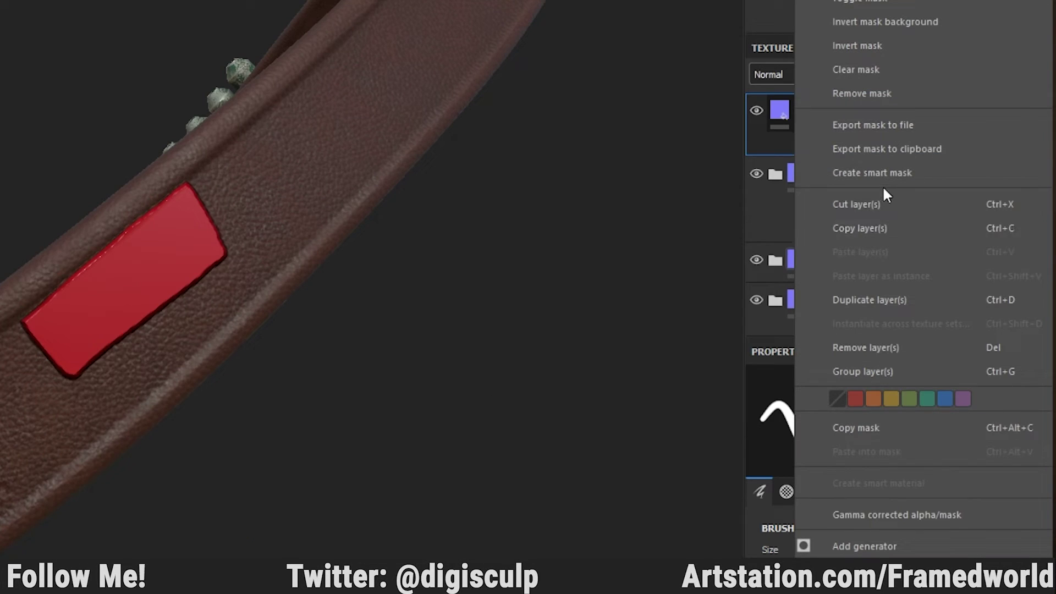
pyautogui.click(890, 299)
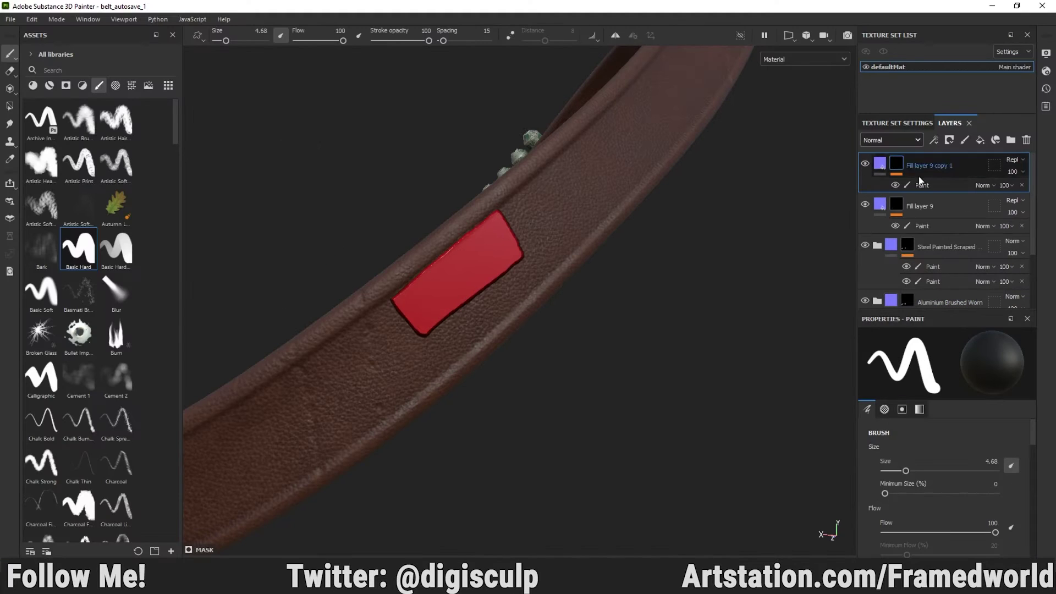
# Restrict the original fill layer below the copy to the ao channel only and set its ambient occlusion to about 0.29
pyautogui.click(880, 206)
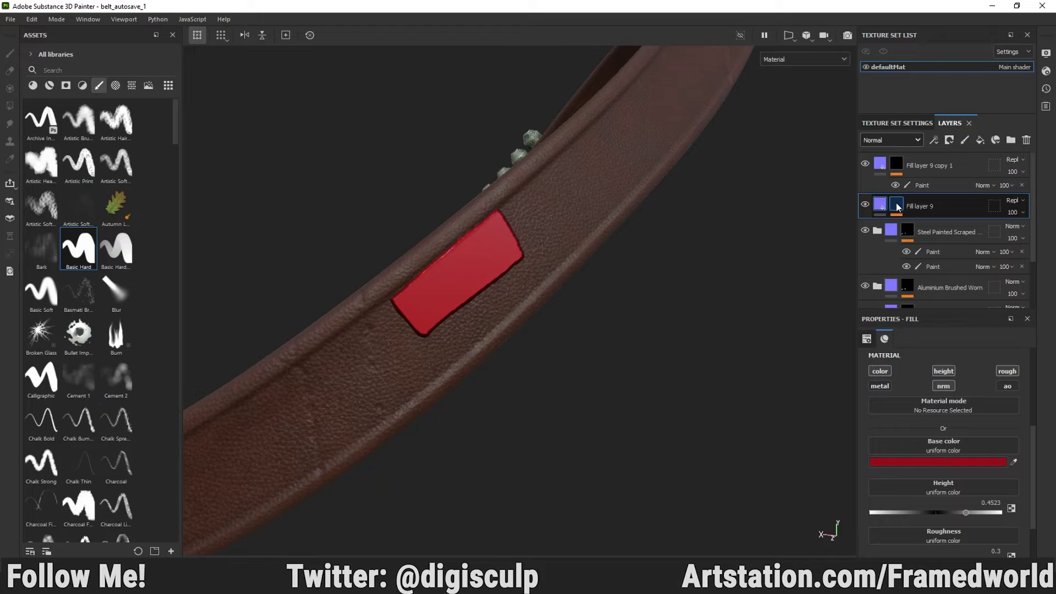
pyautogui.click(897, 205)
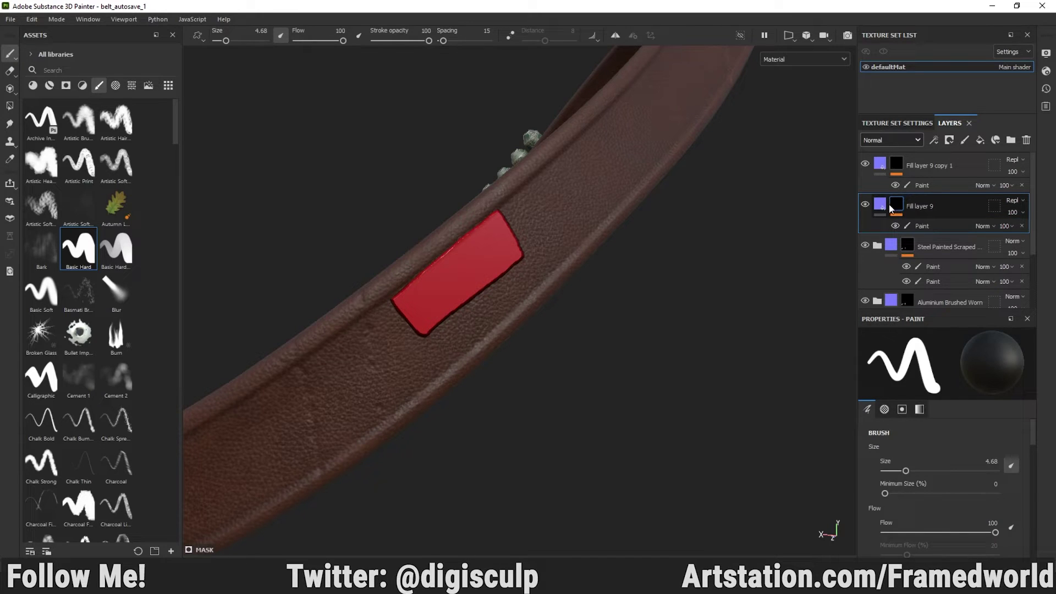
pyautogui.click(880, 206)
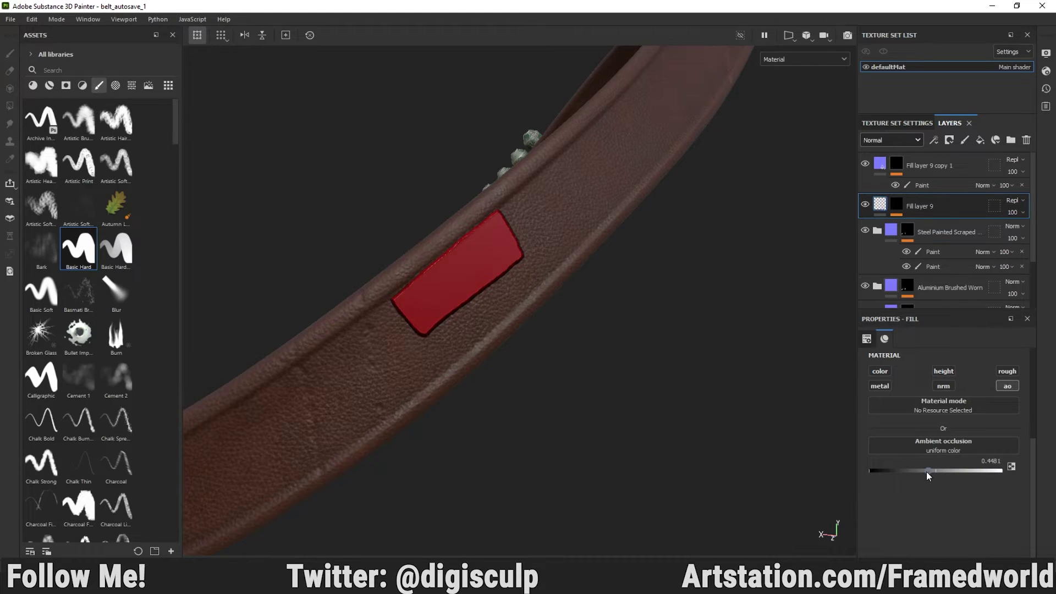
pyautogui.moveTo(913, 473)
pyautogui.mouseDown()
pyautogui.moveTo(903, 473)
pyautogui.moveTo(972, 471)
pyautogui.moveTo(903, 475)
pyautogui.moveTo(1005, 452)
pyautogui.moveTo(890, 468)
pyautogui.moveTo(965, 456)
pyautogui.moveTo(880, 451)
pyautogui.moveTo(888, 435)
pyautogui.moveTo(964, 417)
pyautogui.moveTo(896, 460)
pyautogui.moveTo(963, 471)
pyautogui.moveTo(893, 490)
pyautogui.moveTo(912, 484)
pyautogui.mouseUp()
pyautogui.keyDown('alt'); pyautogui.moveTo(585, 407); pyautogui.dragTo(472, 320); pyautogui.keyUp('alt')
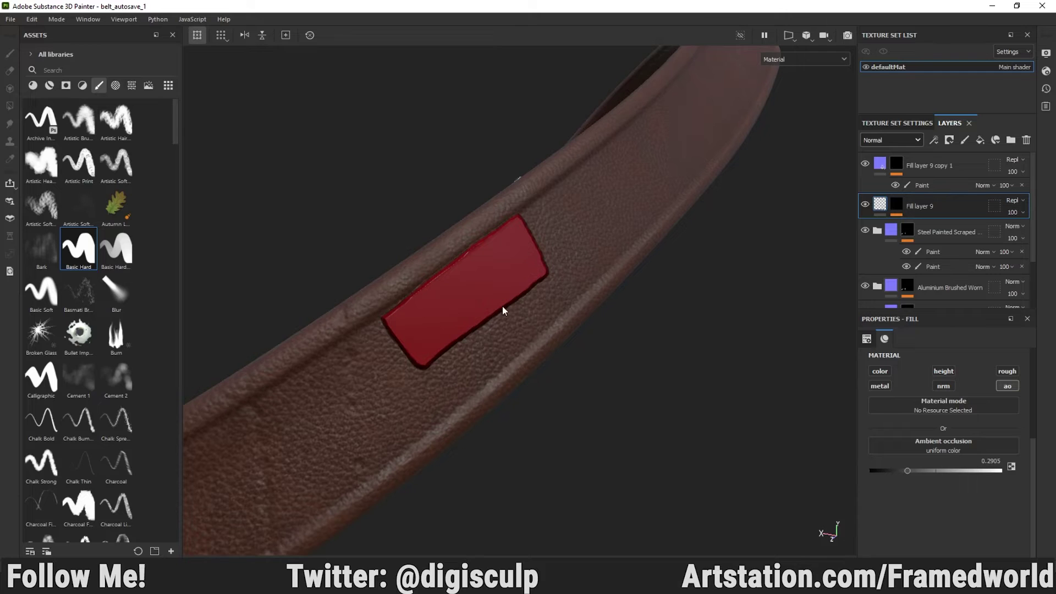
pyautogui.scroll(-1, 612, 413)
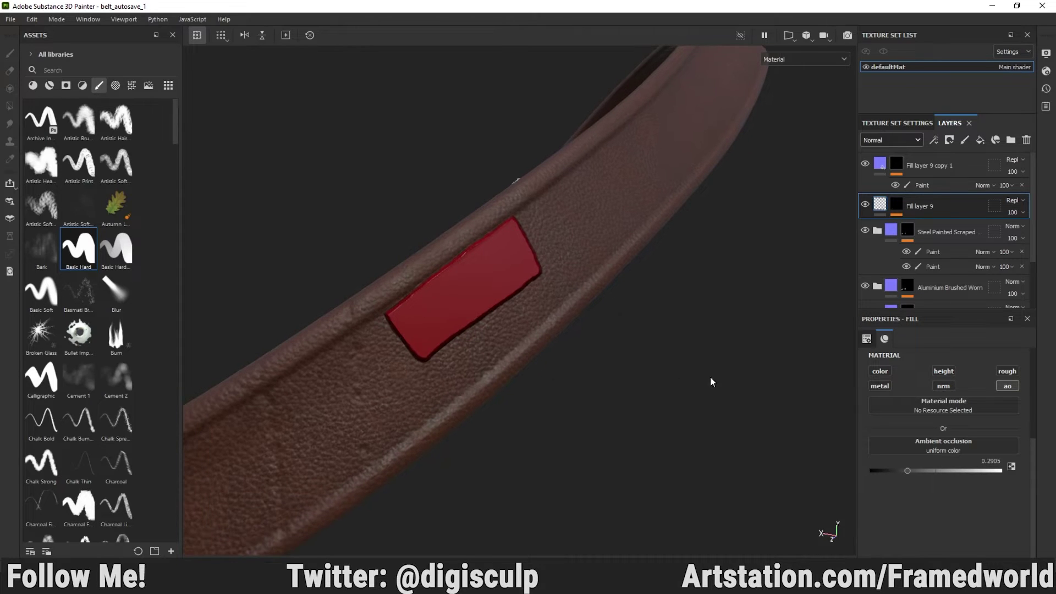
# Add a filter to the lower fill layer's mask and choose Blur
pyautogui.rightClick(897, 204)
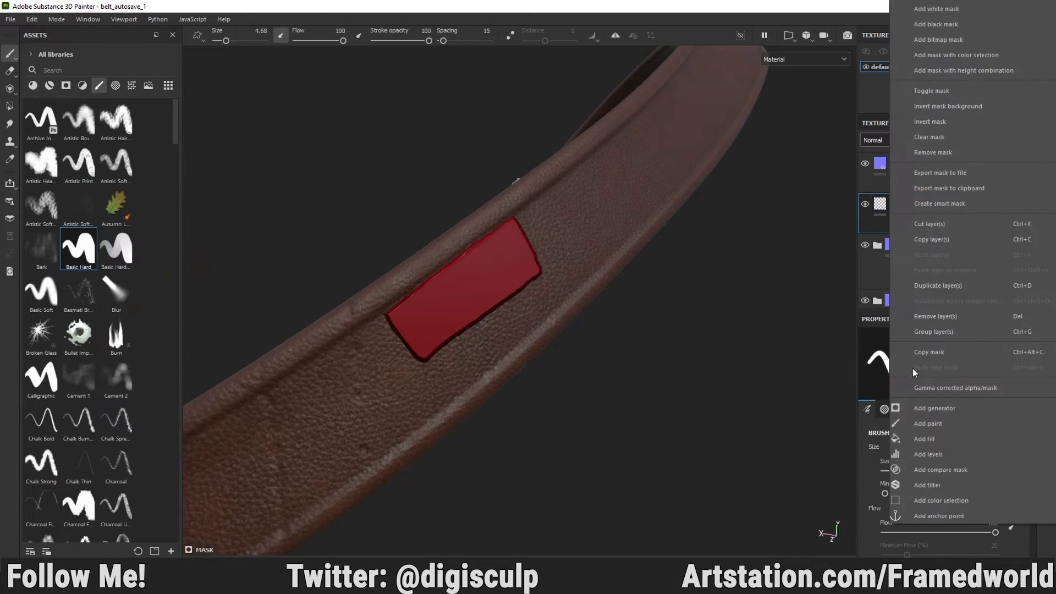
pyautogui.click(892, 485)
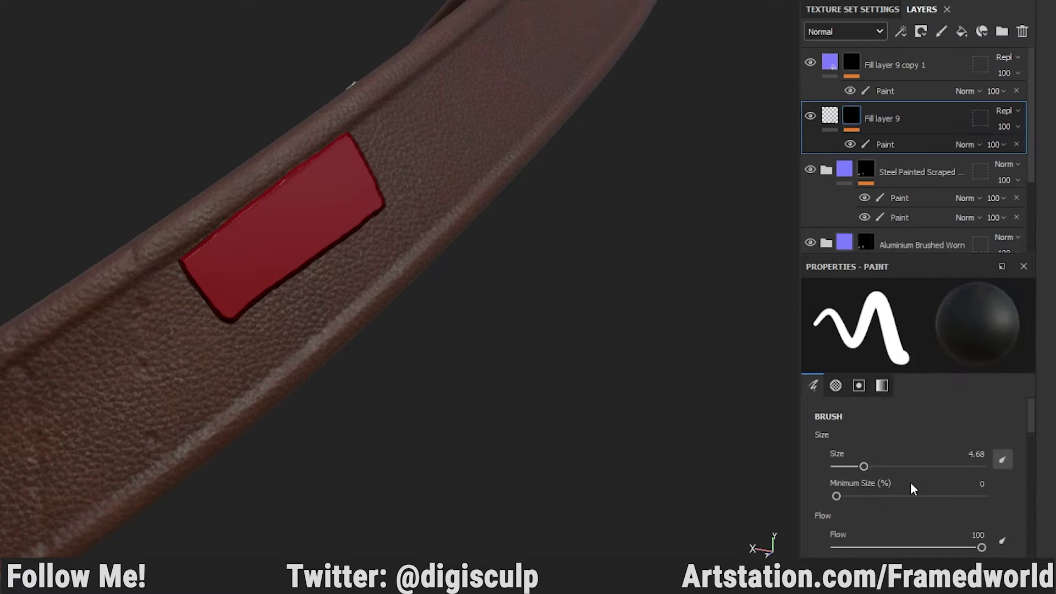
pyautogui.click(900, 318)
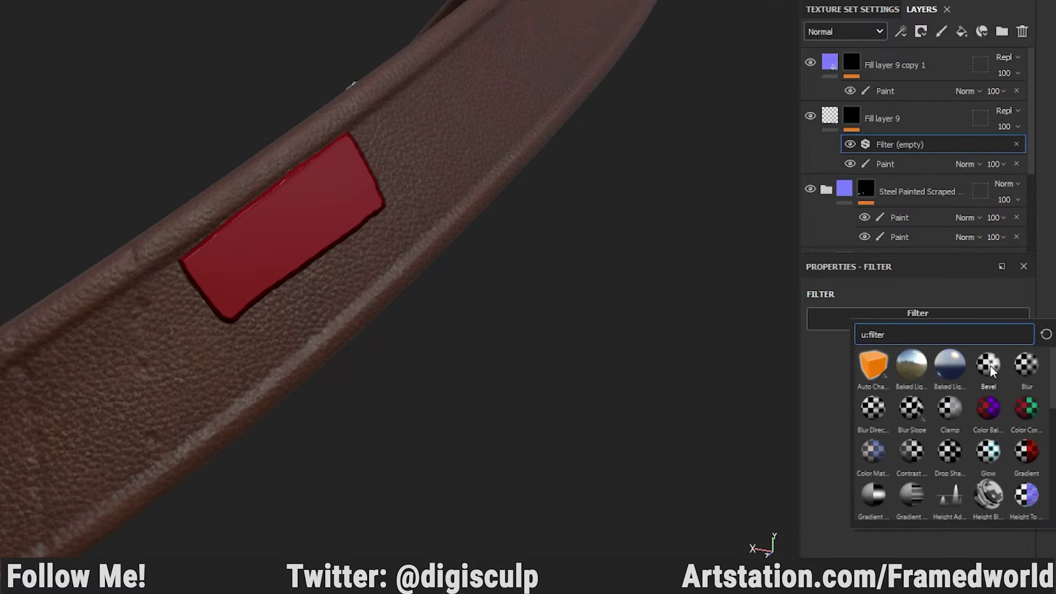
pyautogui.click(1028, 394)
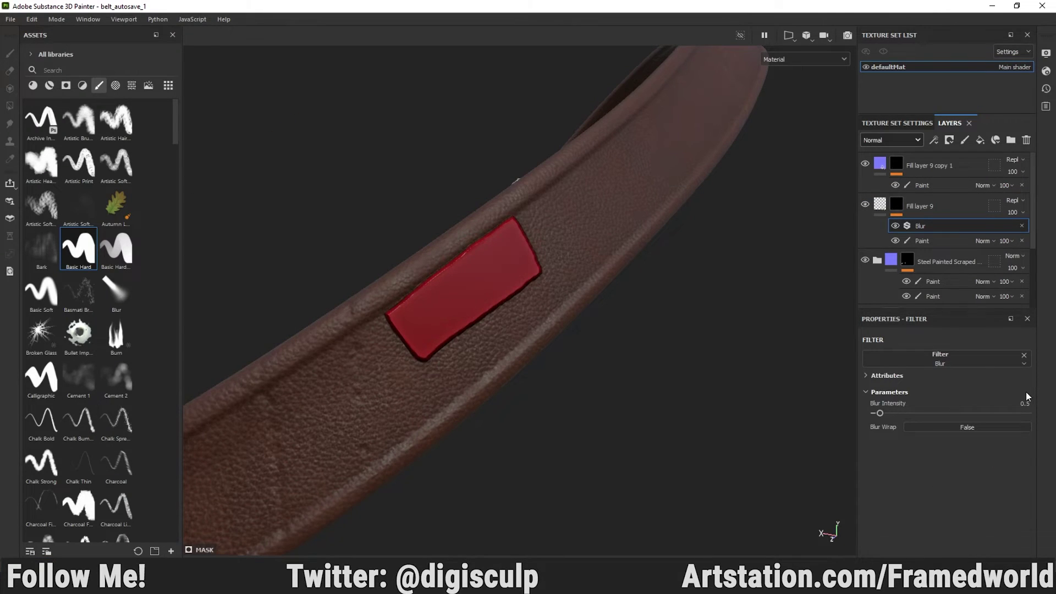
# Display the lower fill layer's mask and set its Blur Intensity to 0.92
pyautogui.keyDown('alt'); pyautogui.click(895, 207); pyautogui.keyUp('alt')
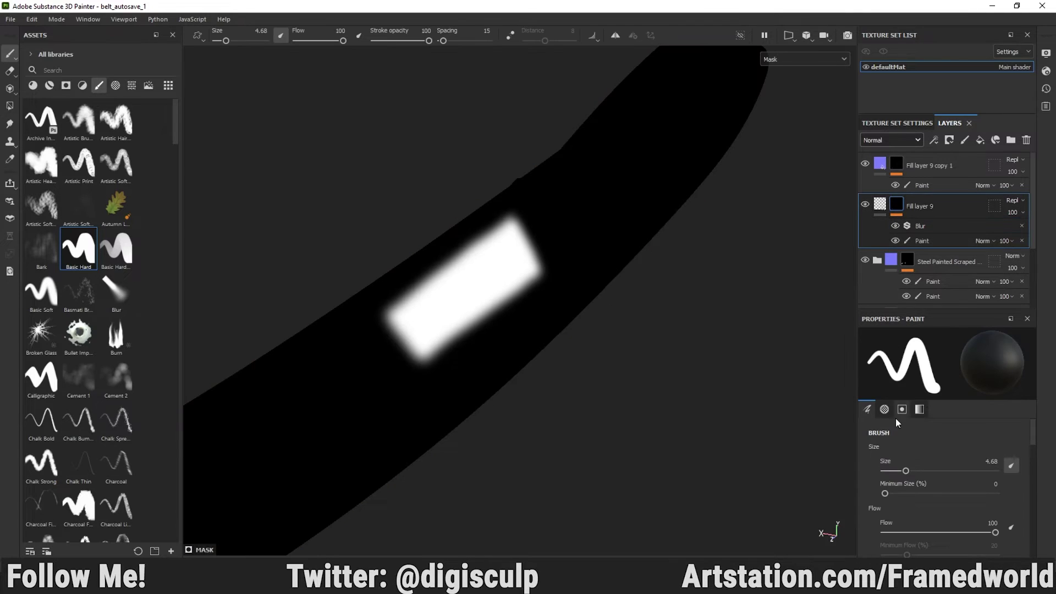
pyautogui.click(922, 228)
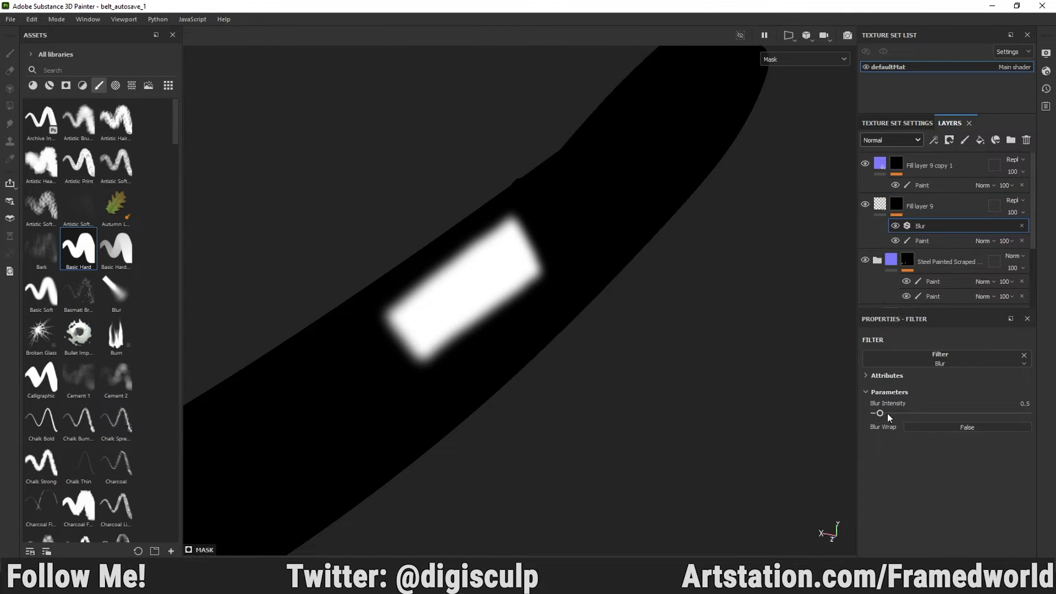
pyautogui.moveTo(882, 412); pyautogui.dragTo(883, 411)
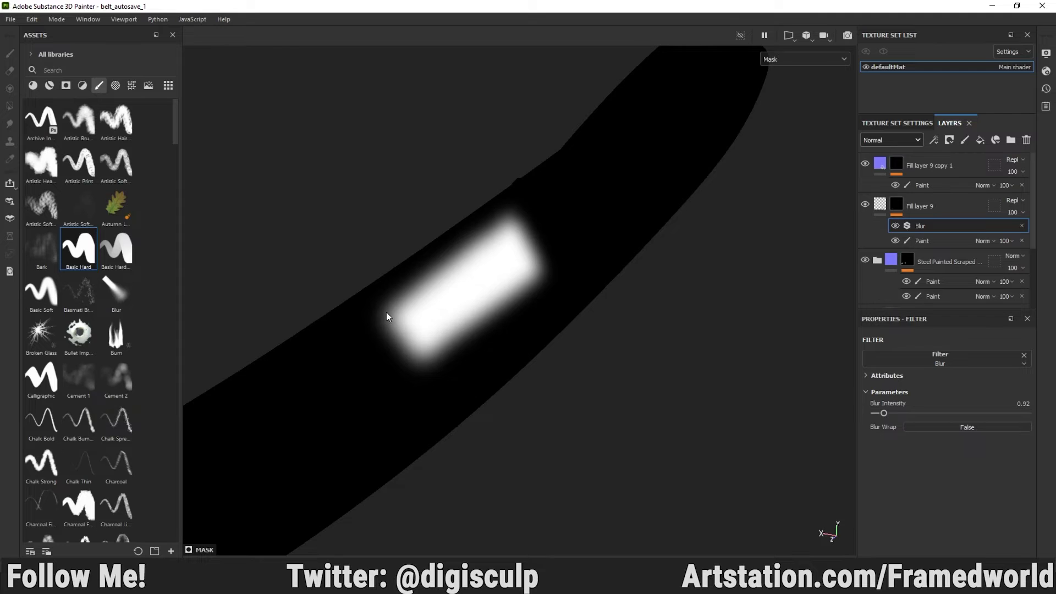
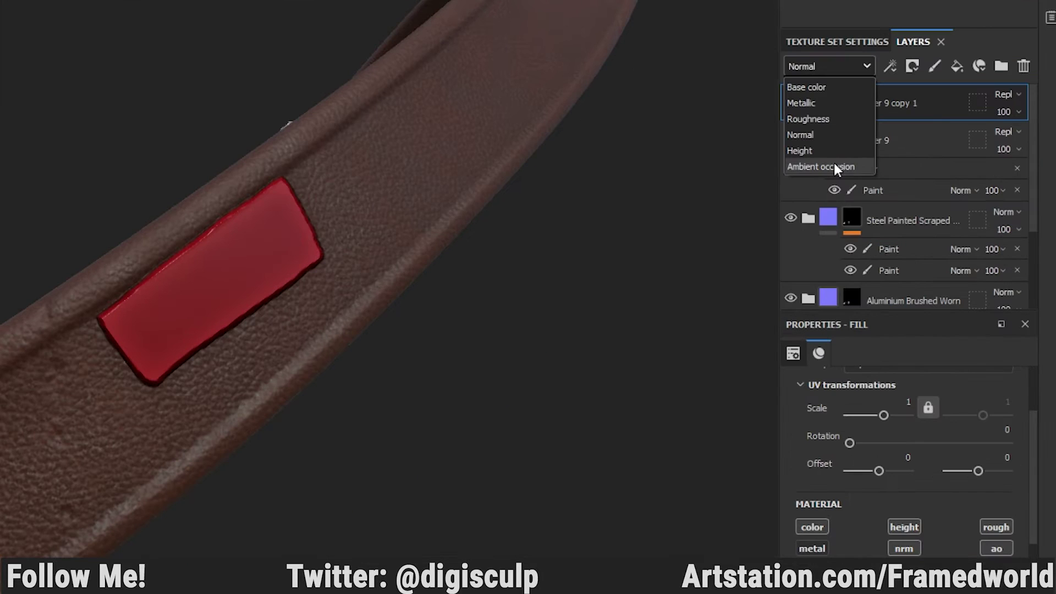
# Show the layer stack's Ambient occlusion channel and set the upper fill layer copy's blending mode to Replace
pyautogui.click(895, 208)
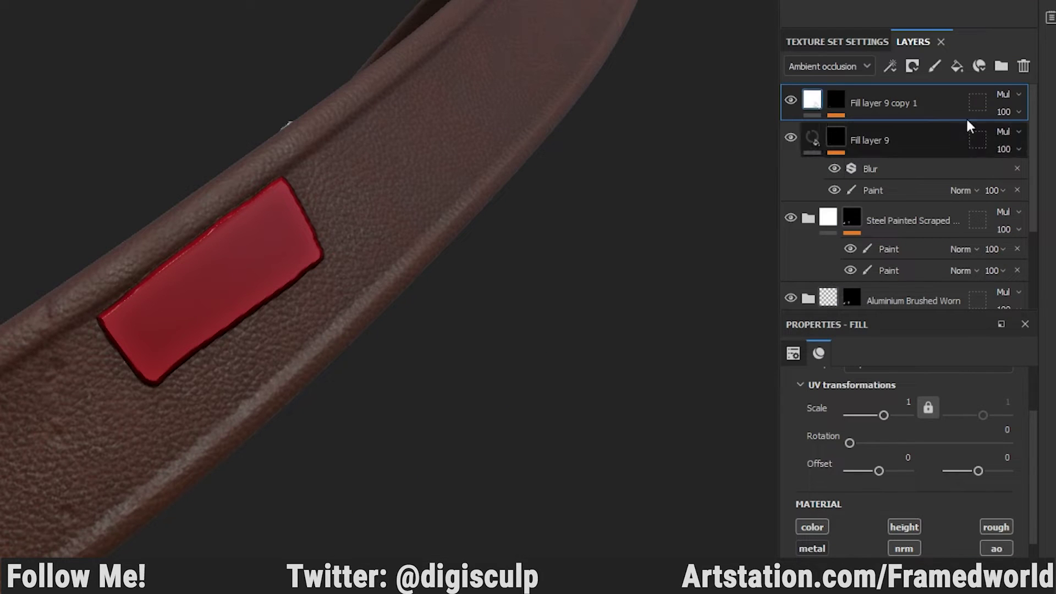
pyautogui.click(1018, 98)
pyautogui.click(1001, 153)
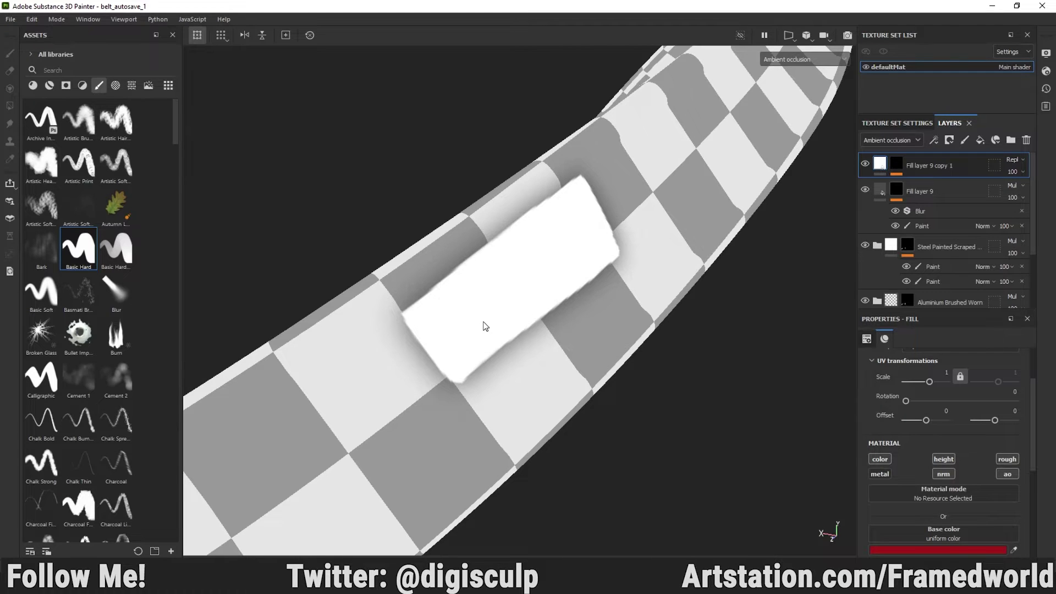
# Examine the patch's blurred shadow in the Ambient occlusion channel, then inspect the patch on the belt in the material view
pyautogui.keyDown('alt'); pyautogui.moveTo(639, 386); pyautogui.dragTo(714, 402, button='right'); pyautogui.keyUp('alt')
pyautogui.keyDown('alt'); pyautogui.moveTo(672, 389); pyautogui.dragTo(396, 308); pyautogui.keyUp('alt')
pyautogui.keyDown('alt'); pyautogui.moveTo(396, 308); pyautogui.dragTo(365, 309, button='right'); pyautogui.keyUp('alt')
pyautogui.keyDown('alt'); pyautogui.moveTo(365, 310); pyautogui.dragTo(446, 356); pyautogui.keyUp('alt')
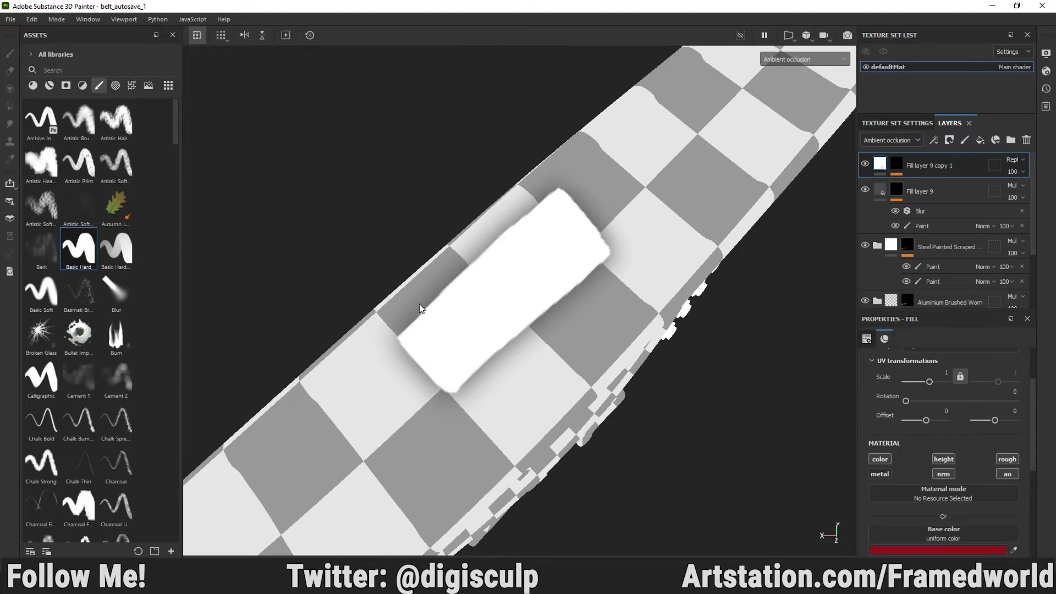
pyautogui.press('m')
pyautogui.keyDown('alt'); pyautogui.moveTo(594, 395); pyautogui.dragTo(815, 408, button='right'); pyautogui.keyUp('alt')
pyautogui.keyDown('alt'); pyautogui.moveTo(642, 392); pyautogui.dragTo(562, 376); pyautogui.keyUp('alt')
pyautogui.moveTo(563, 376)
pyautogui.keyDown('shift'); pyautogui.mouseDown(button='right')
pyautogui.moveTo(547, 369)
pyautogui.moveTo(580, 372)
pyautogui.mouseUp(button='right'); pyautogui.keyUp('shift')
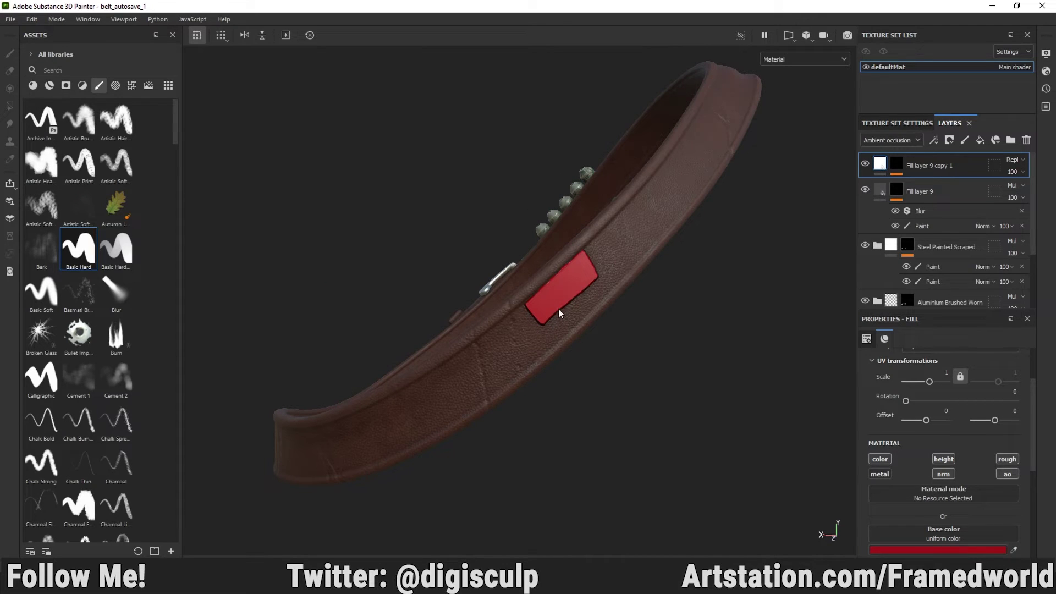
pyautogui.keyDown('alt'); pyautogui.moveTo(547, 323); pyautogui.dragTo(472, 458); pyautogui.keyUp('alt')
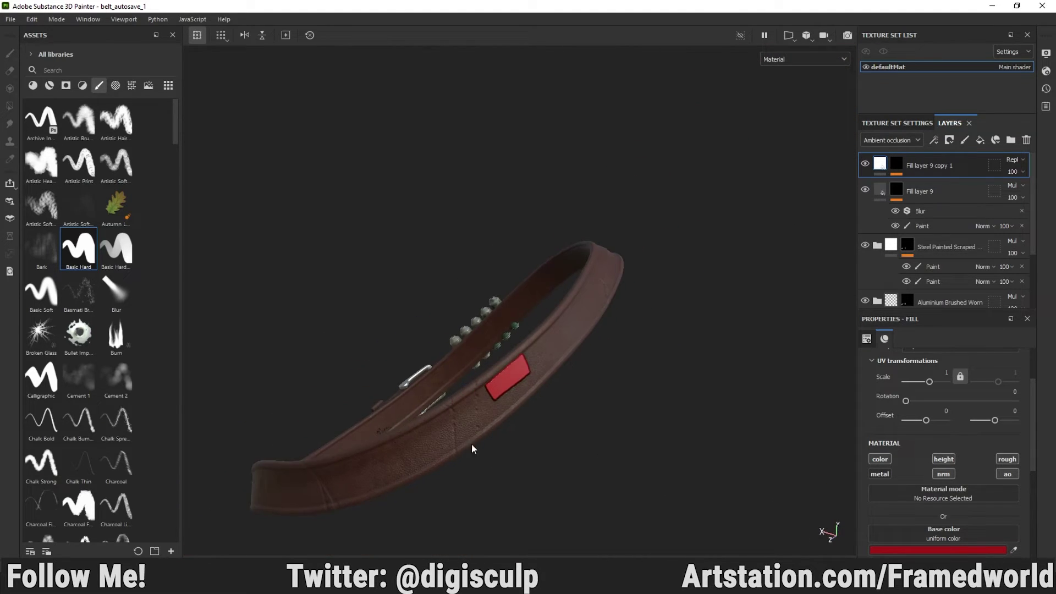
pyautogui.keyDown('shift'); pyautogui.moveTo(545, 382); pyautogui.dragTo(546, 389, button='right'); pyautogui.keyUp('shift')
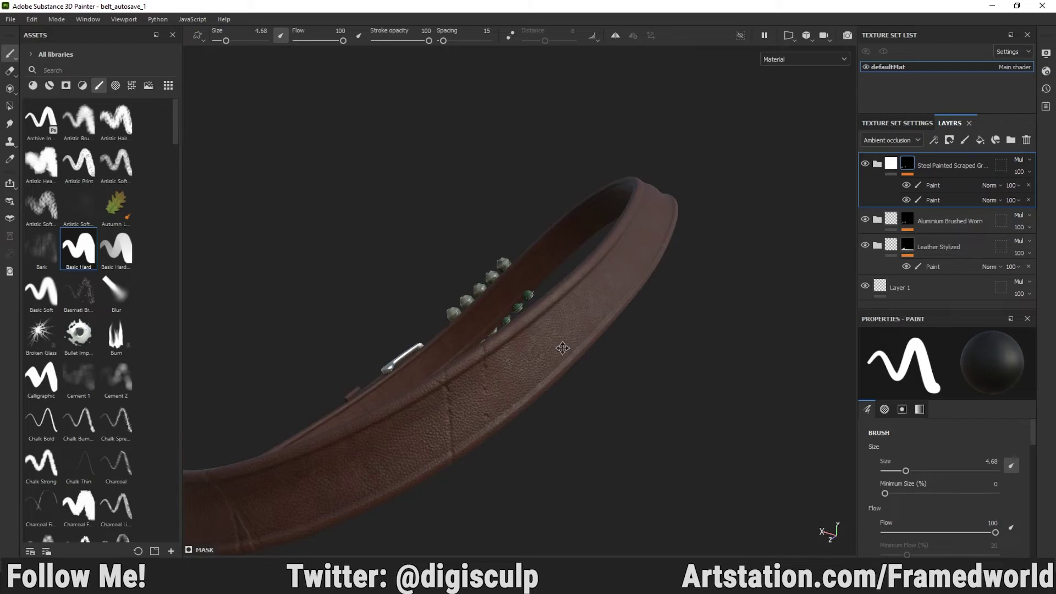
pyautogui.keyDown('alt'); pyautogui.moveTo(562, 348); pyautogui.dragTo(424, 376); pyautogui.keyUp('alt')
pyautogui.moveTo(424, 377)
pyautogui.keyDown('alt'); pyautogui.mouseDown(button='right')
pyautogui.moveTo(589, 380)
pyautogui.moveTo(573, 361)
pyautogui.mouseUp(button='right'); pyautogui.keyUp('alt')
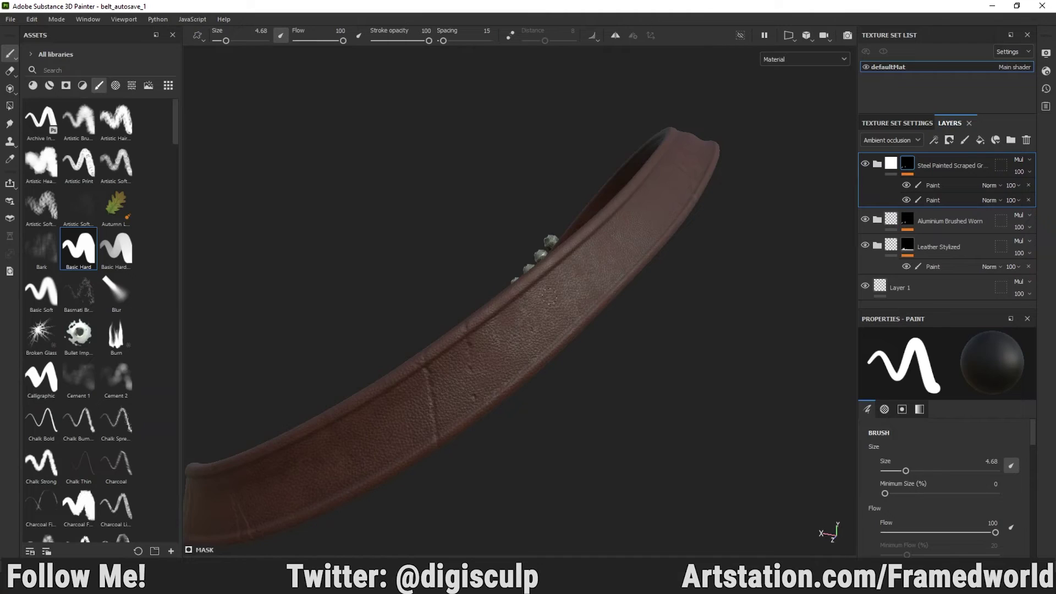
pyautogui.moveTo(352, 305)
pyautogui.keyDown('alt'); pyautogui.mouseDown()
pyautogui.moveTo(415, 305)
pyautogui.moveTo(434, 352)
pyautogui.moveTo(521, 389)
pyautogui.moveTo(496, 391)
pyautogui.mouseUp(); pyautogui.keyUp('alt')
pyautogui.scroll(5, 416, 305)
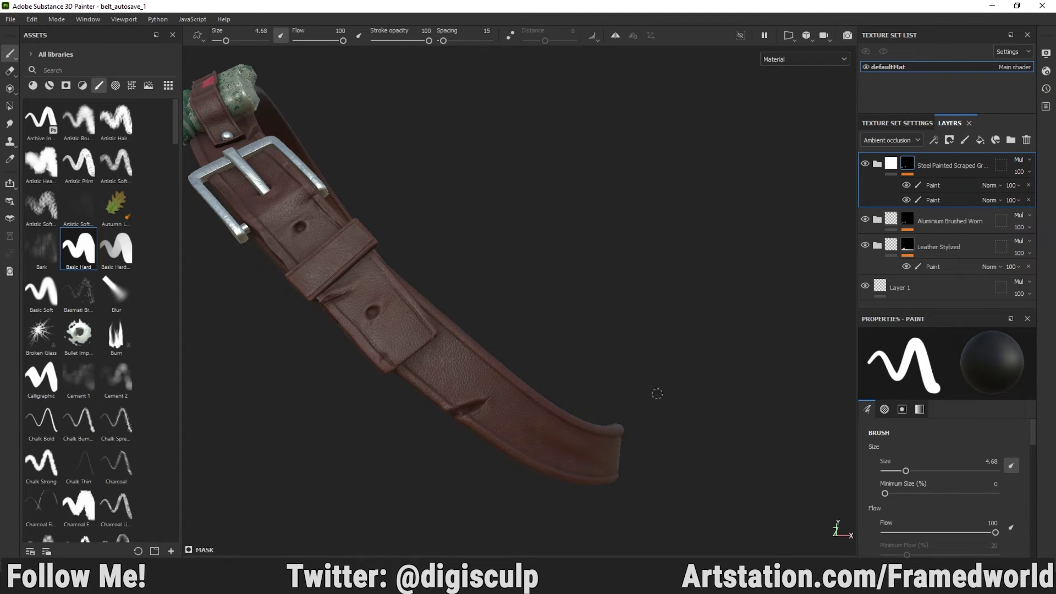
pyautogui.keyDown('alt'); pyautogui.moveTo(643, 401); pyautogui.dragTo(683, 385); pyautogui.keyUp('alt')
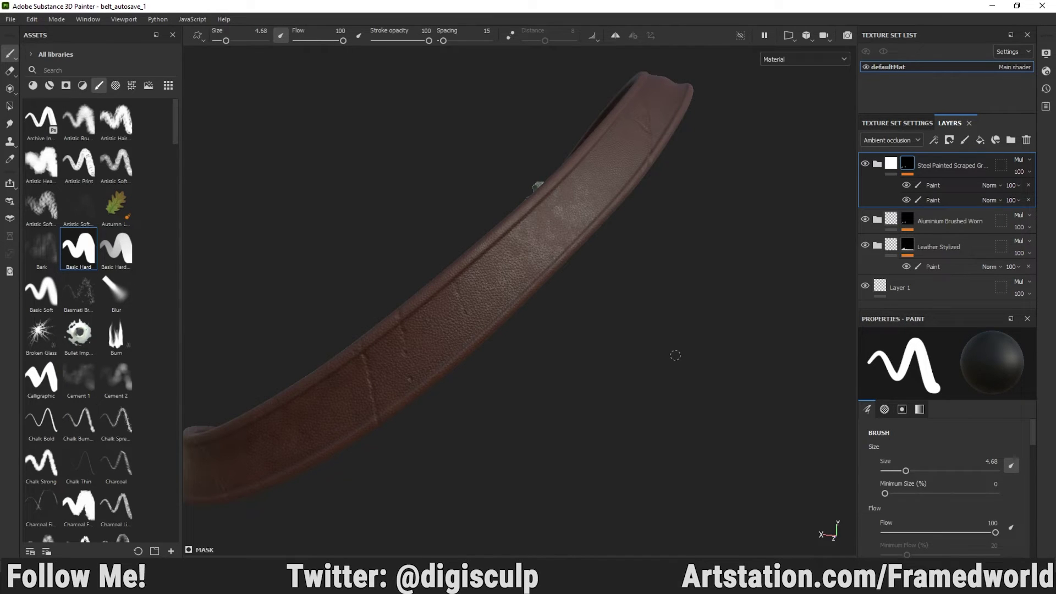
# Add a fill layer above the Steel Painted Scraped group, give it a black mask and add a paint effect to that mask
pyautogui.click(981, 140)
pyautogui.rightClick(939, 165)
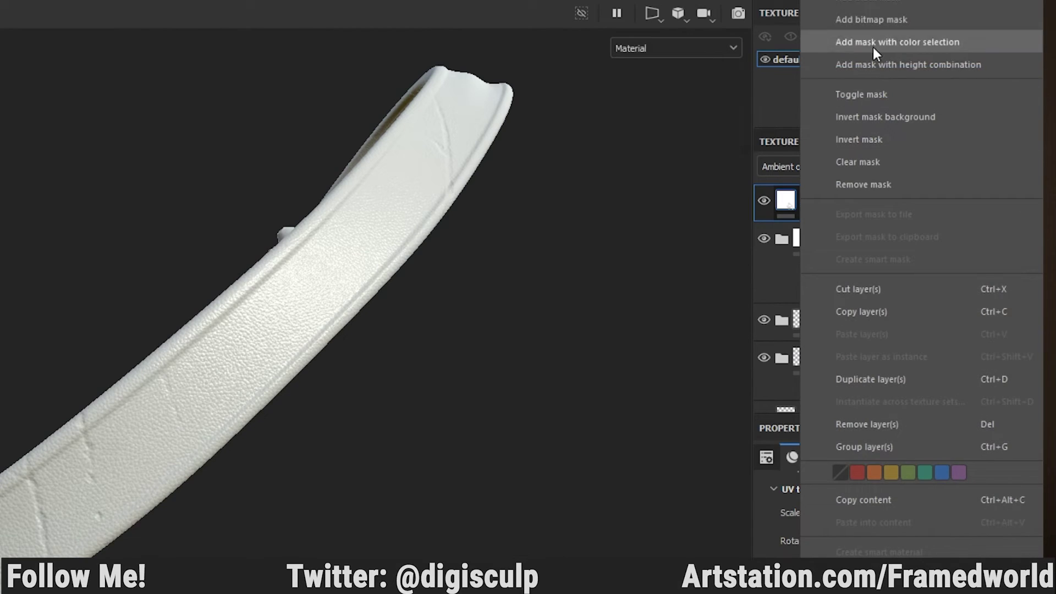
pyautogui.click(869, 2)
pyautogui.rightClick(809, 203)
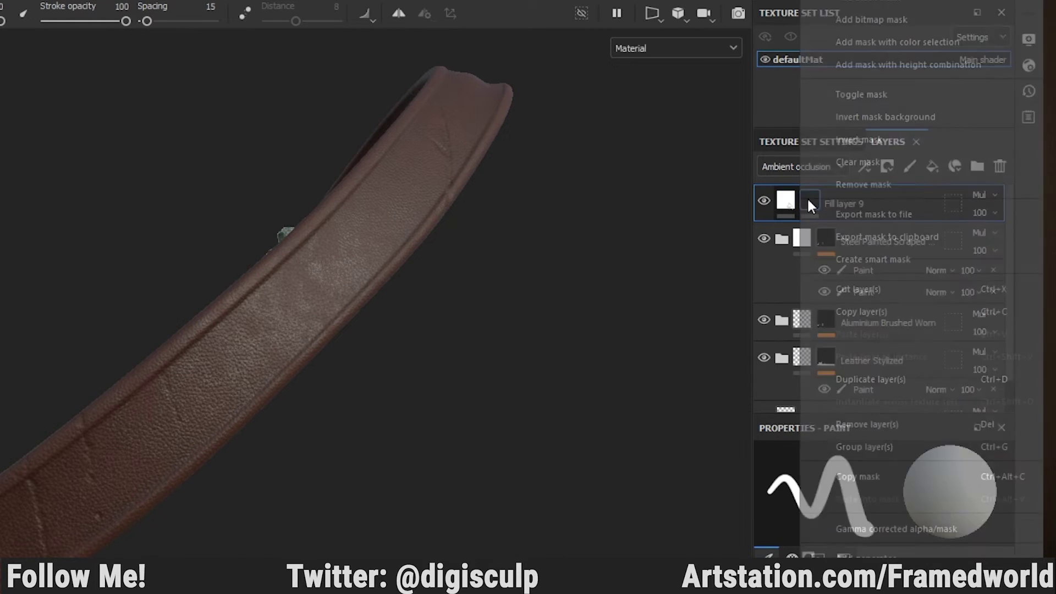
pyautogui.click(861, 581)
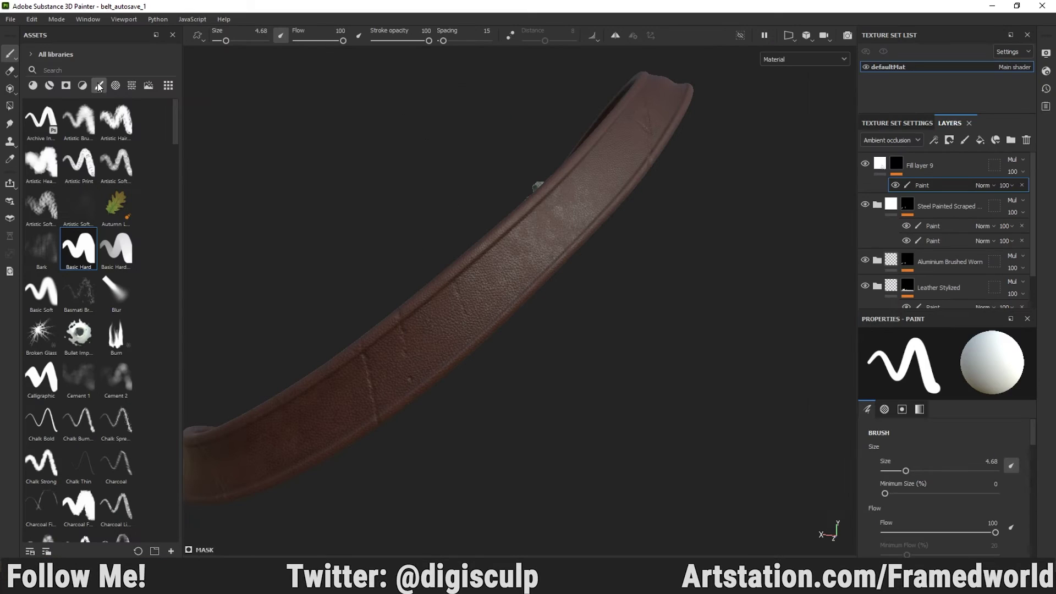
# Search the brushes for "stich" and try painting a straight dashed stitch line along the belt at size 4.16
pyautogui.click(99, 85)
pyautogui.click(94, 72)
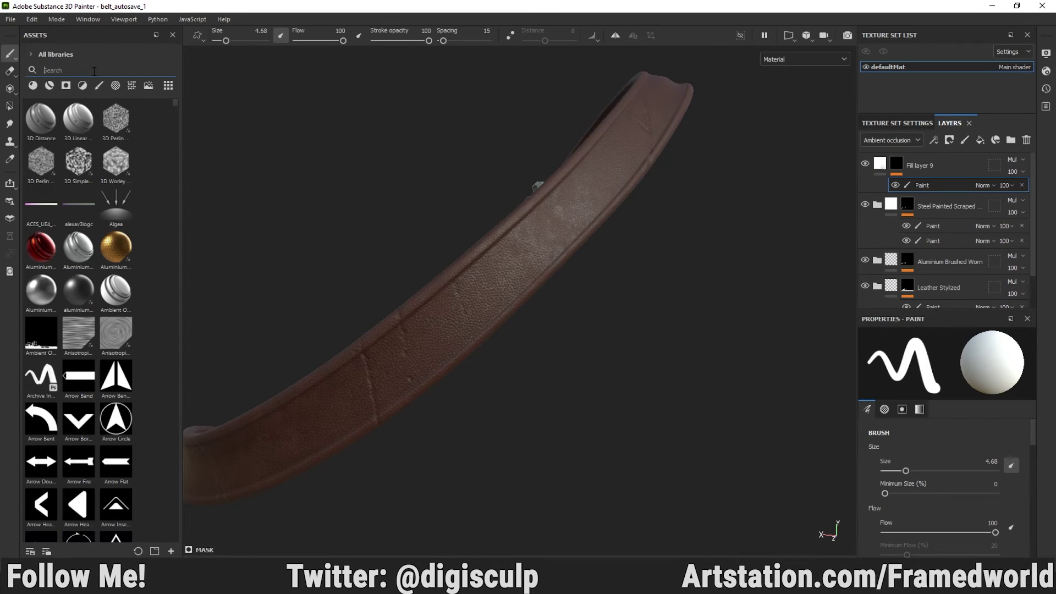
pyautogui.click(99, 85)
pyautogui.click(92, 70)
pyautogui.write('stich')
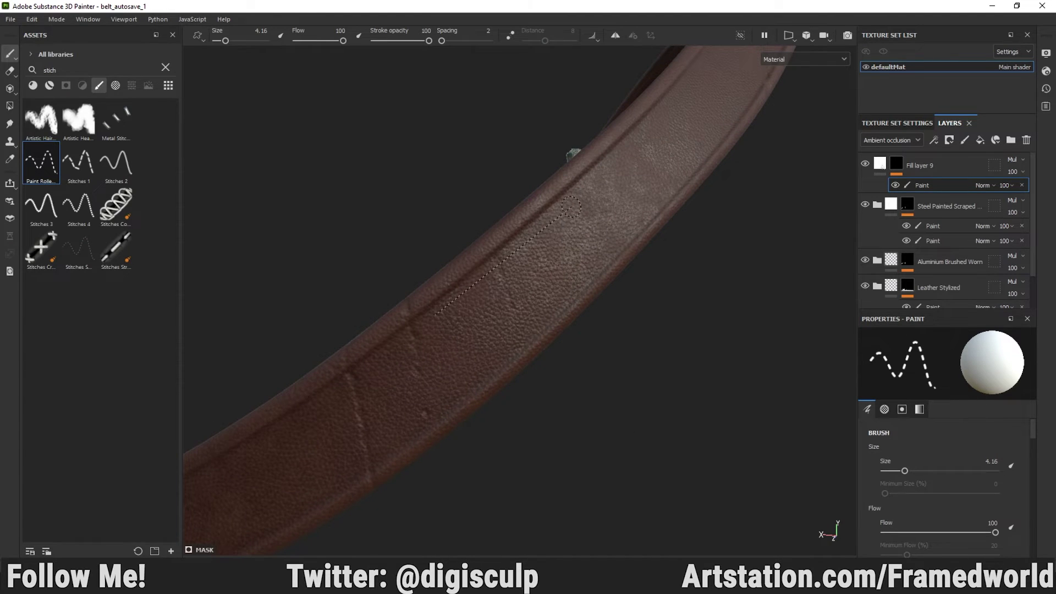
pyautogui.moveTo(440, 311); pyautogui.dragTo(588, 180)
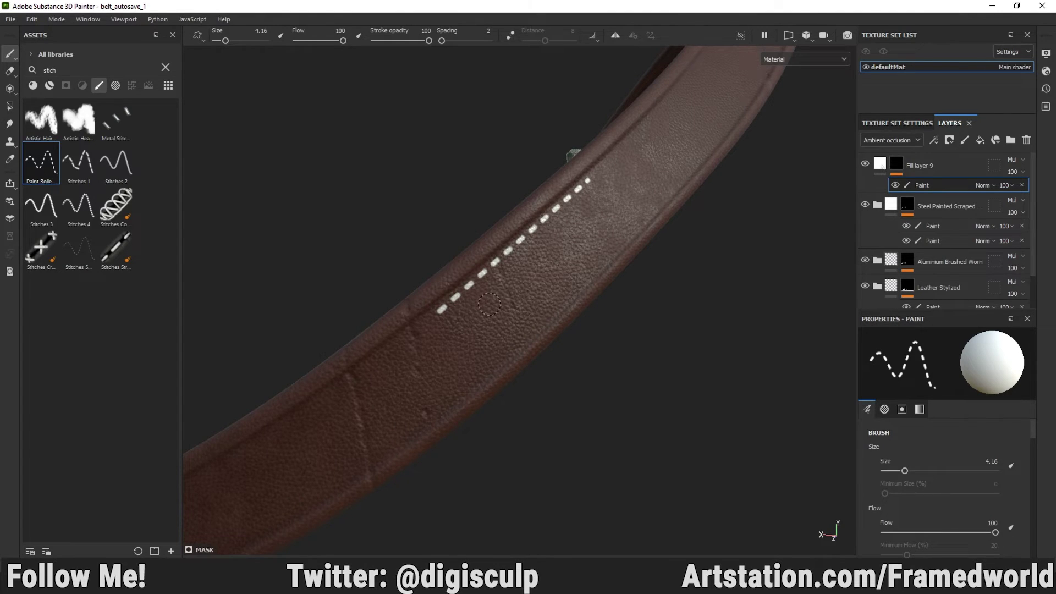
pyautogui.hotkey('ctrl', 'z')
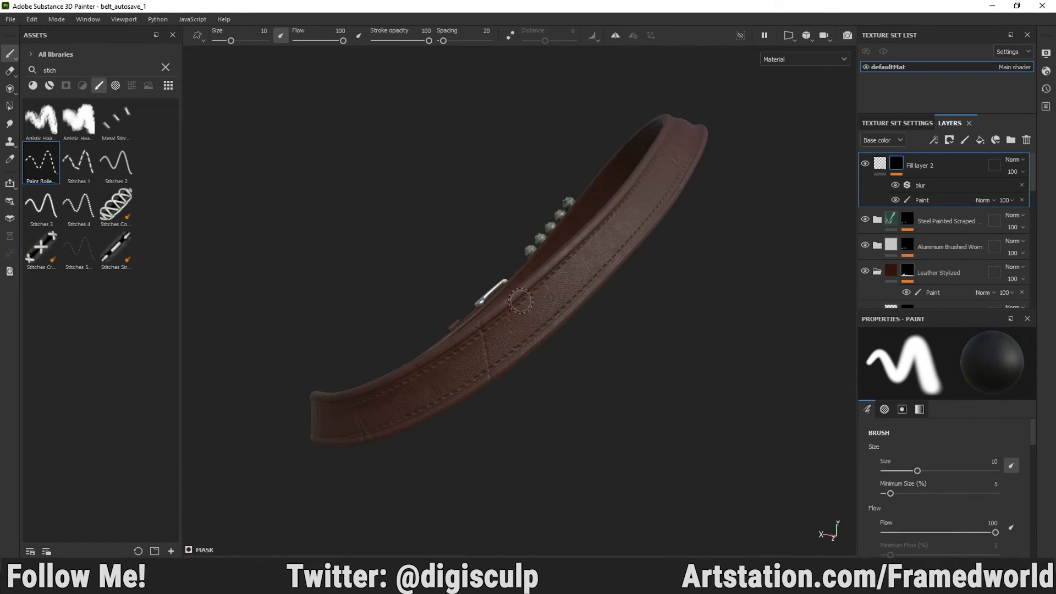
# Display Fill layer 2's mask in the viewport and examine its painted stitch pattern along the buckle end of the belt
pyautogui.moveTo(547, 302)
pyautogui.keyDown('alt'); pyautogui.mouseDown()
pyautogui.moveTo(620, 319)
pyautogui.moveTo(478, 366)
pyautogui.moveTo(626, 378)
pyautogui.moveTo(625, 367)
pyautogui.moveTo(594, 374)
pyautogui.mouseUp(); pyautogui.keyUp('alt')
pyautogui.keyDown('alt'); pyautogui.moveTo(715, 407); pyautogui.dragTo(595, 377, button='middle'); pyautogui.keyUp('alt')
pyautogui.keyDown('alt'); pyautogui.moveTo(594, 377); pyautogui.dragTo(669, 377, button='right'); pyautogui.keyUp('alt')
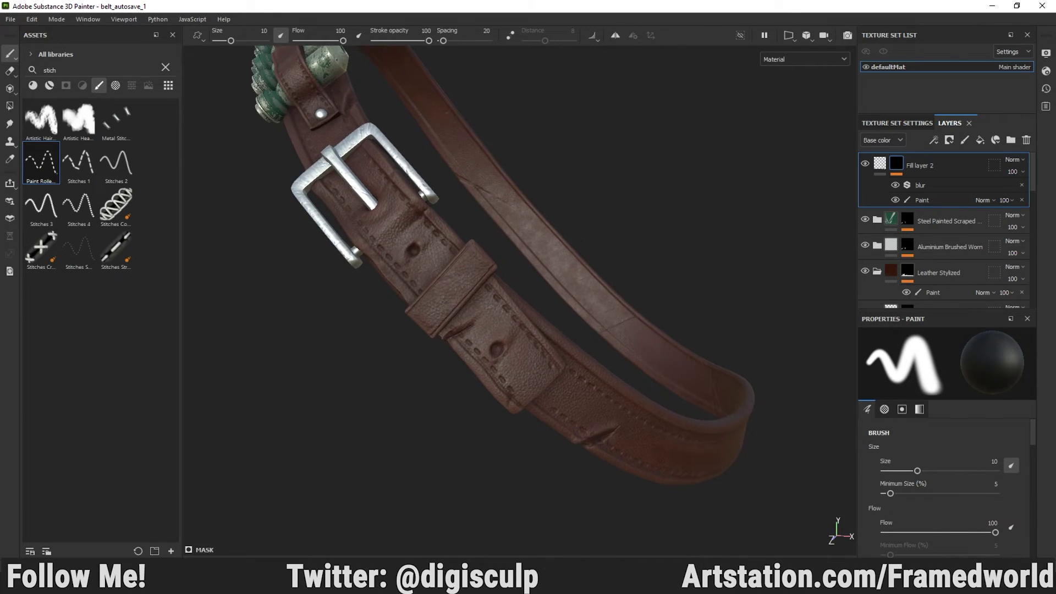
pyautogui.keyDown('alt'); pyautogui.click(896, 168); pyautogui.keyUp('alt')
pyautogui.keyDown('alt'); pyautogui.moveTo(446, 345); pyautogui.dragTo(462, 379); pyautogui.keyUp('alt')
pyautogui.keyDown('alt'); pyautogui.moveTo(462, 380); pyautogui.dragTo(534, 374, button='right'); pyautogui.keyUp('alt')
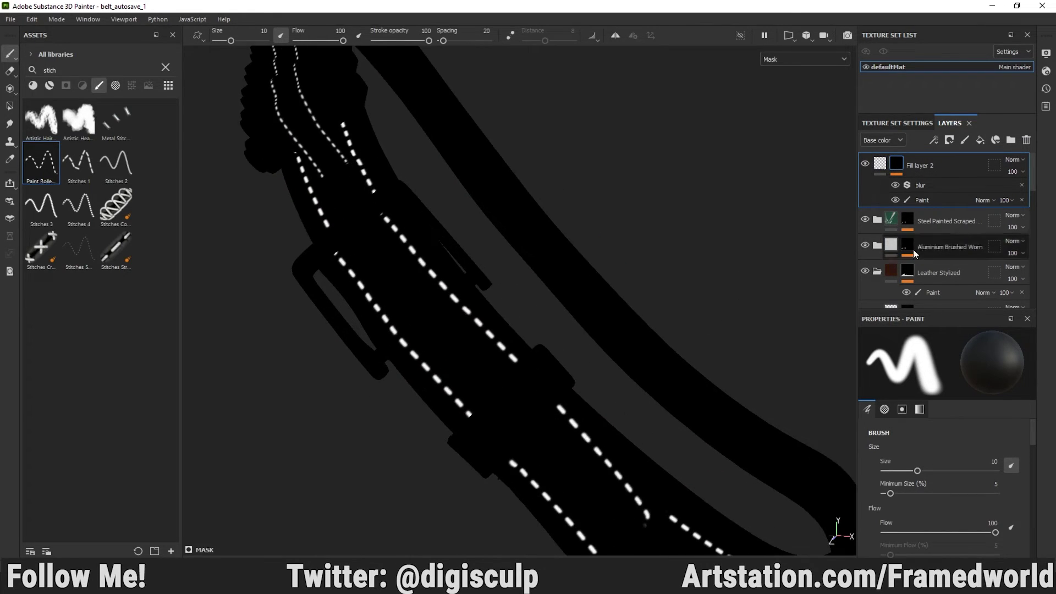
pyautogui.keyDown('alt'); pyautogui.moveTo(630, 302); pyautogui.dragTo(363, 214, button='right'); pyautogui.keyUp('alt')
pyautogui.keyDown('alt'); pyautogui.moveTo(638, 258); pyautogui.dragTo(498, 296); pyautogui.keyUp('alt')
pyautogui.keyDown('alt'); pyautogui.moveTo(498, 296); pyautogui.dragTo(610, 299, button='right'); pyautogui.keyUp('alt')
pyautogui.keyDown('alt'); pyautogui.moveTo(611, 299); pyautogui.dragTo(606, 394, button='middle'); pyautogui.keyUp('alt')
pyautogui.keyDown('alt'); pyautogui.moveTo(638, 391); pyautogui.dragTo(721, 379, button='right'); pyautogui.keyUp('alt')
pyautogui.click(896, 186)
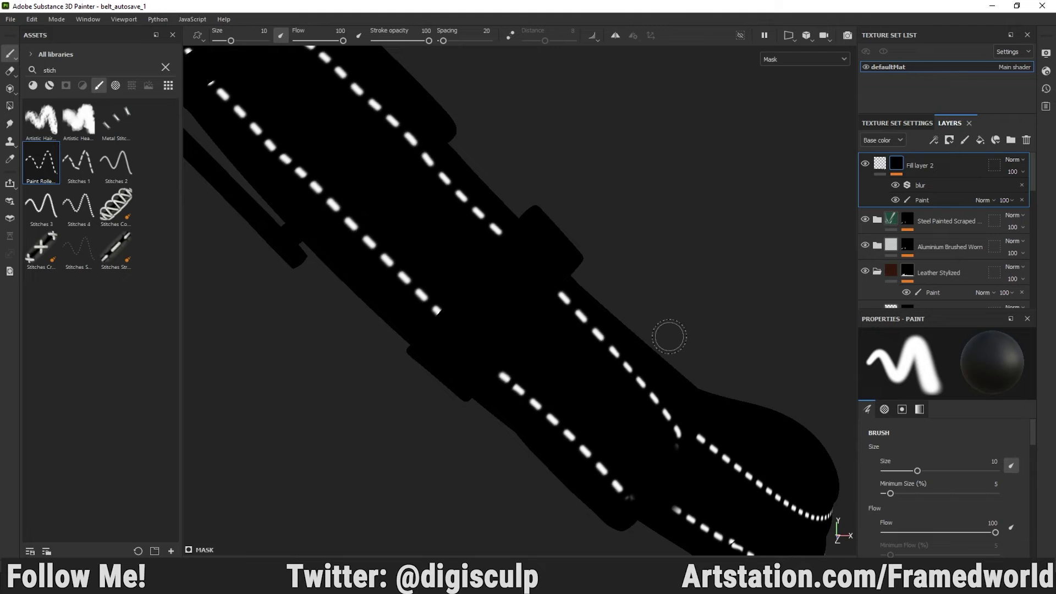
# Return to the material view and inspect the embossed stitches on the strap below the buckle
pyautogui.press('m')
pyautogui.keyDown('alt'); pyautogui.moveTo(647, 318); pyautogui.dragTo(577, 315, button='right'); pyautogui.keyUp('alt')
pyautogui.keyDown('alt'); pyautogui.moveTo(576, 315); pyautogui.dragTo(523, 309); pyautogui.keyUp('alt')
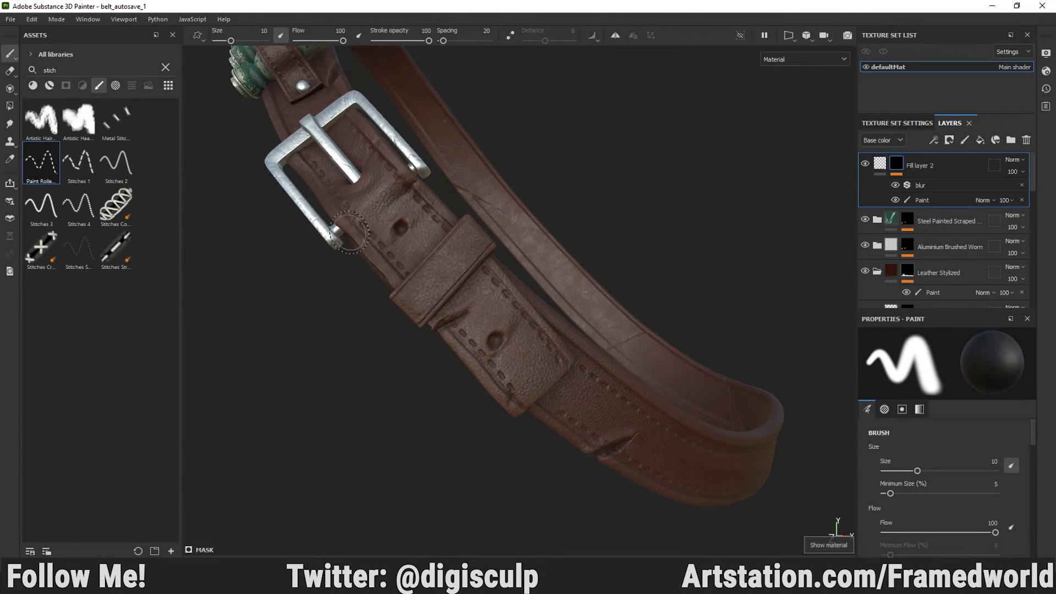
pyautogui.keyDown('alt'); pyautogui.moveTo(649, 303); pyautogui.dragTo(596, 299, button='right'); pyautogui.keyUp('alt')
pyautogui.keyDown('alt'); pyautogui.moveTo(596, 299); pyautogui.dragTo(576, 298); pyautogui.keyUp('alt')
pyautogui.keyDown('alt'); pyautogui.moveTo(560, 297); pyautogui.dragTo(556, 369, button='right'); pyautogui.keyUp('alt')
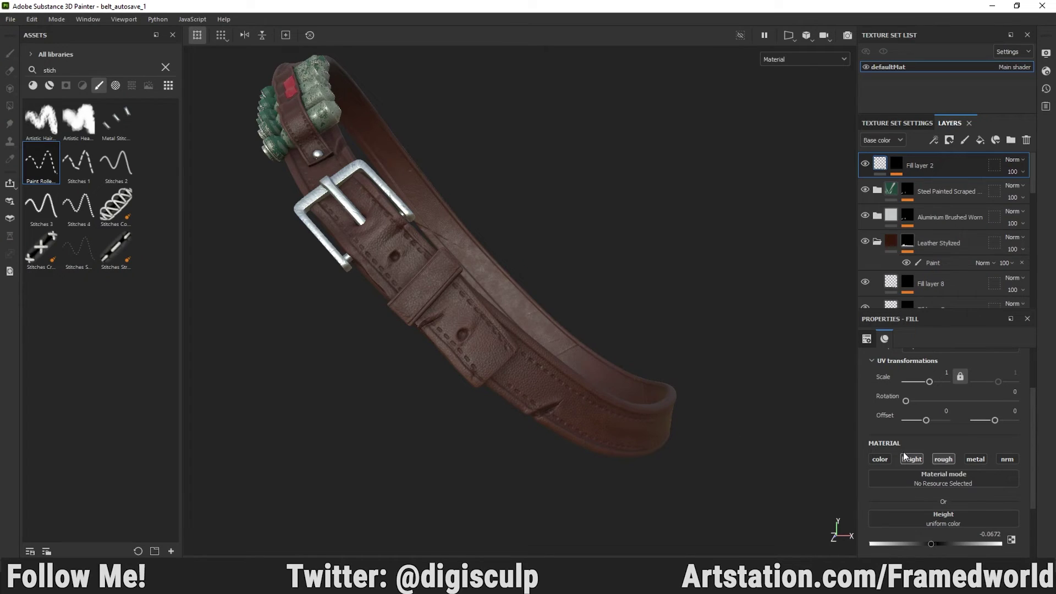
# Show the layer stack's Height channel and set Fill layer 2's blending mode to Replace
pyautogui.scroll(5, 734, 464)
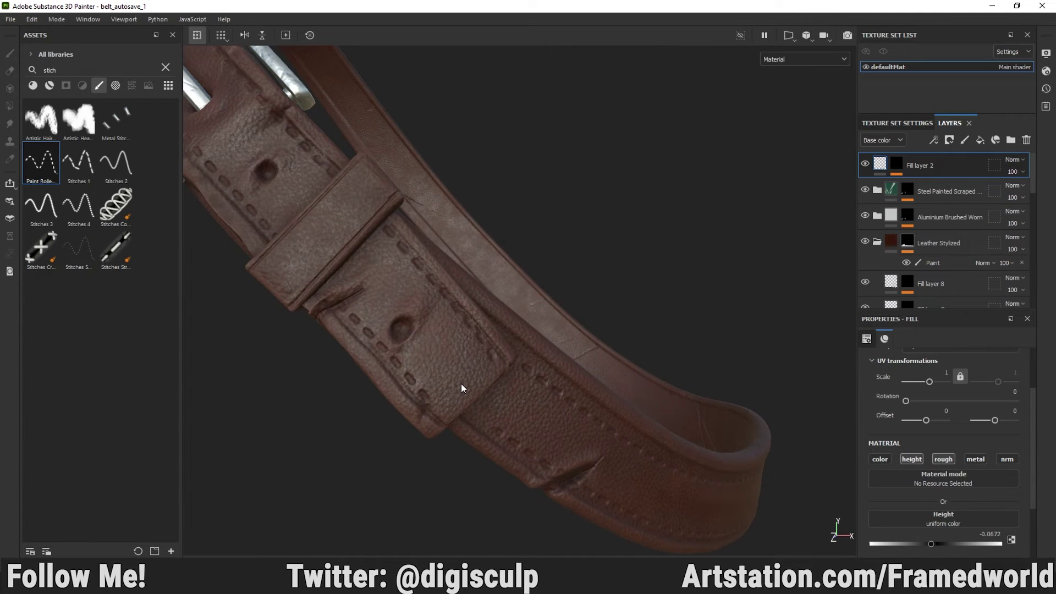
pyautogui.click(889, 139)
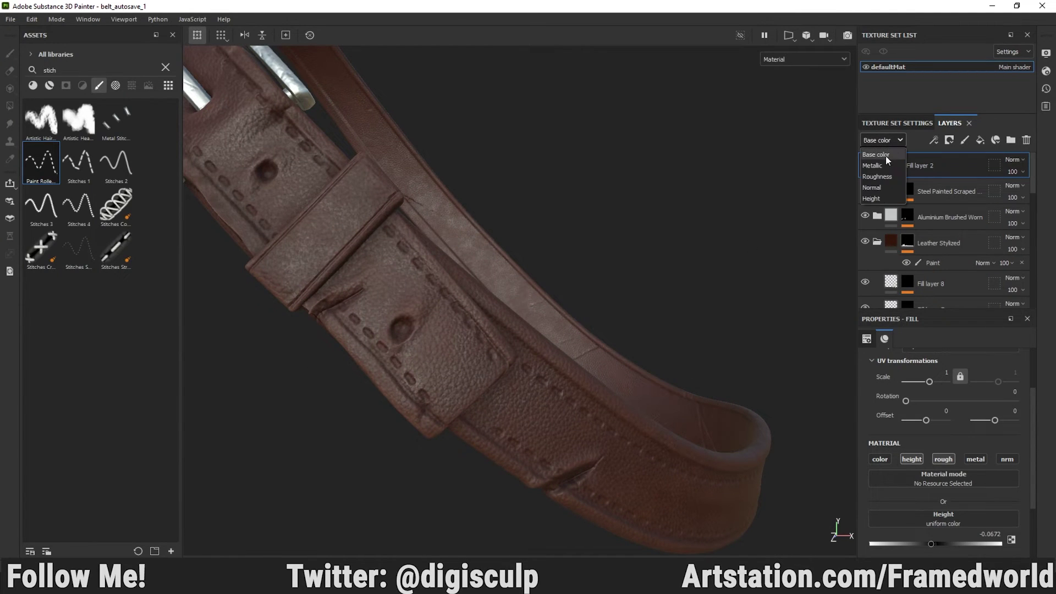
pyautogui.click(880, 198)
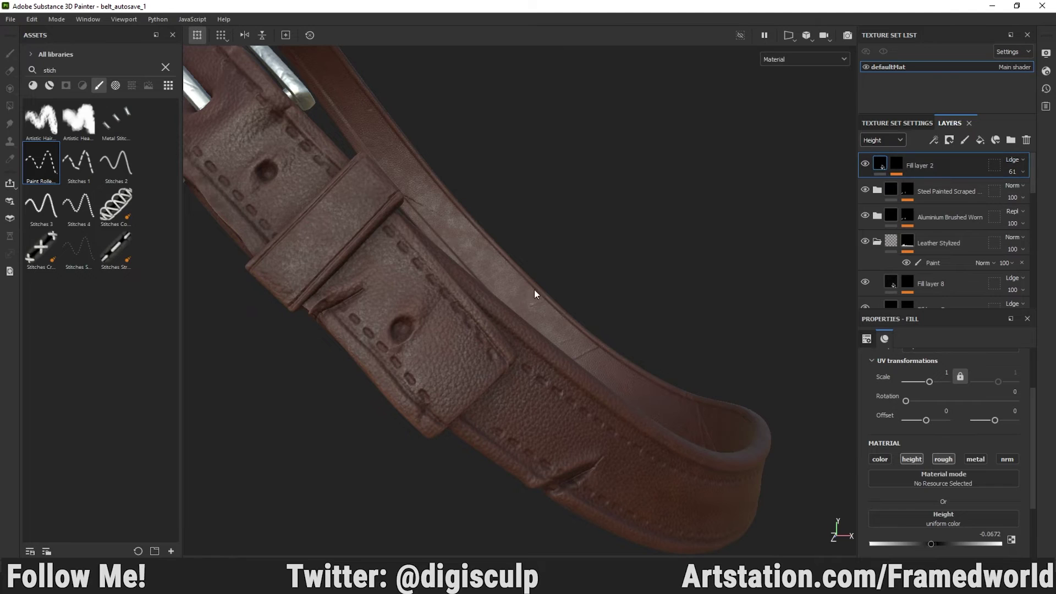
pyautogui.scroll(-6, 533, 289)
pyautogui.keyDown('alt'); pyautogui.moveTo(512, 352); pyautogui.dragTo(542, 385); pyautogui.keyUp('alt')
pyautogui.keyDown('alt'); pyautogui.moveTo(542, 385); pyautogui.dragTo(597, 422, button='right'); pyautogui.keyUp('alt')
pyautogui.keyDown('alt'); pyautogui.moveTo(597, 422); pyautogui.dragTo(632, 418); pyautogui.keyUp('alt')
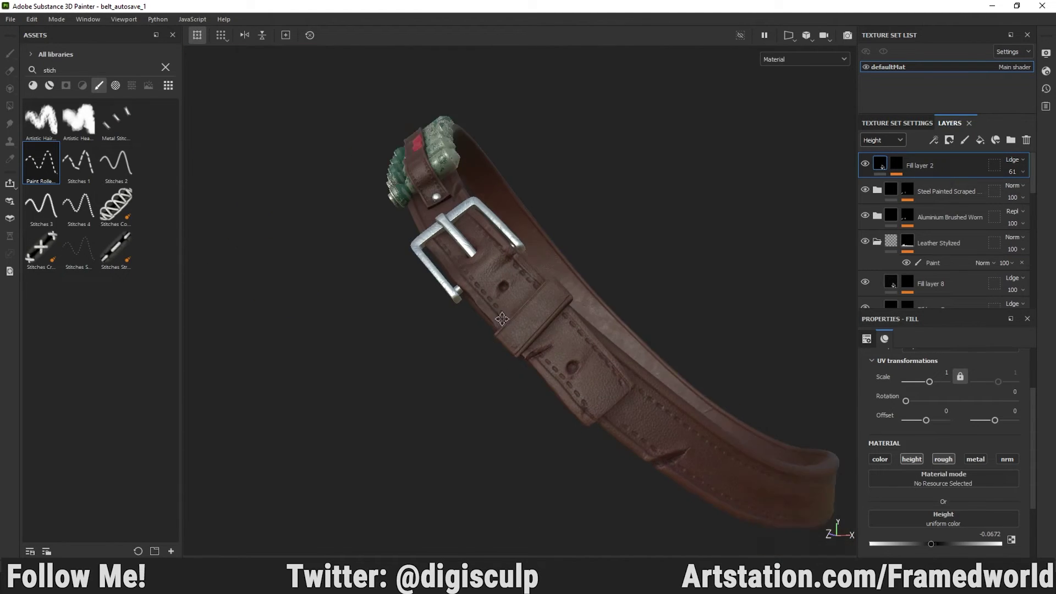
pyautogui.keyDown('alt'); pyautogui.moveTo(649, 408); pyautogui.dragTo(715, 419, button='right'); pyautogui.keyUp('alt')
pyautogui.keyDown('alt'); pyautogui.moveTo(715, 419); pyautogui.dragTo(618, 380); pyautogui.keyUp('alt')
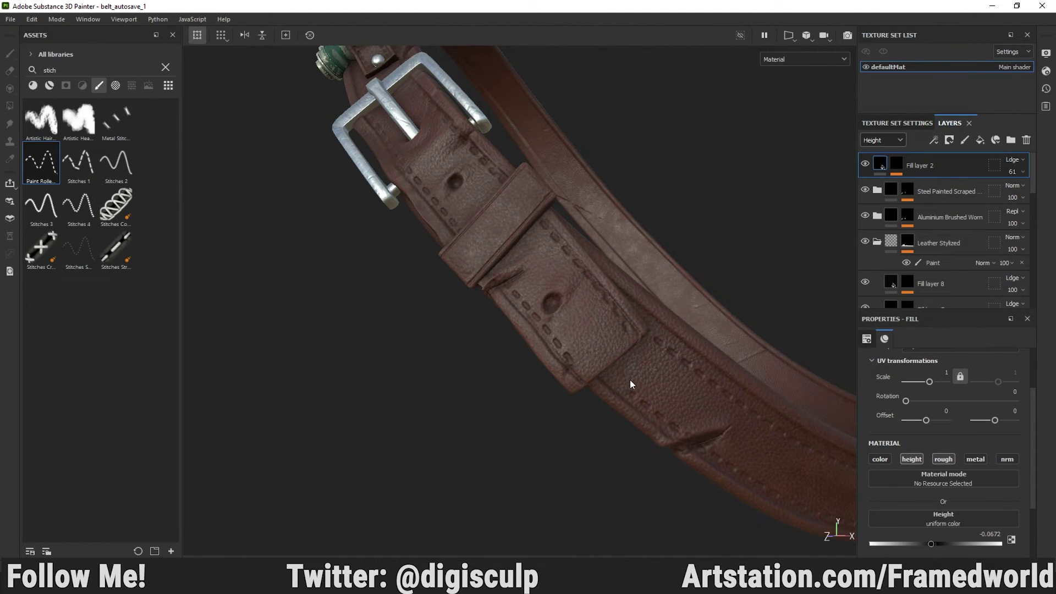
pyautogui.keyDown('alt'); pyautogui.moveTo(630, 380); pyautogui.dragTo(408, 278); pyautogui.keyUp('alt')
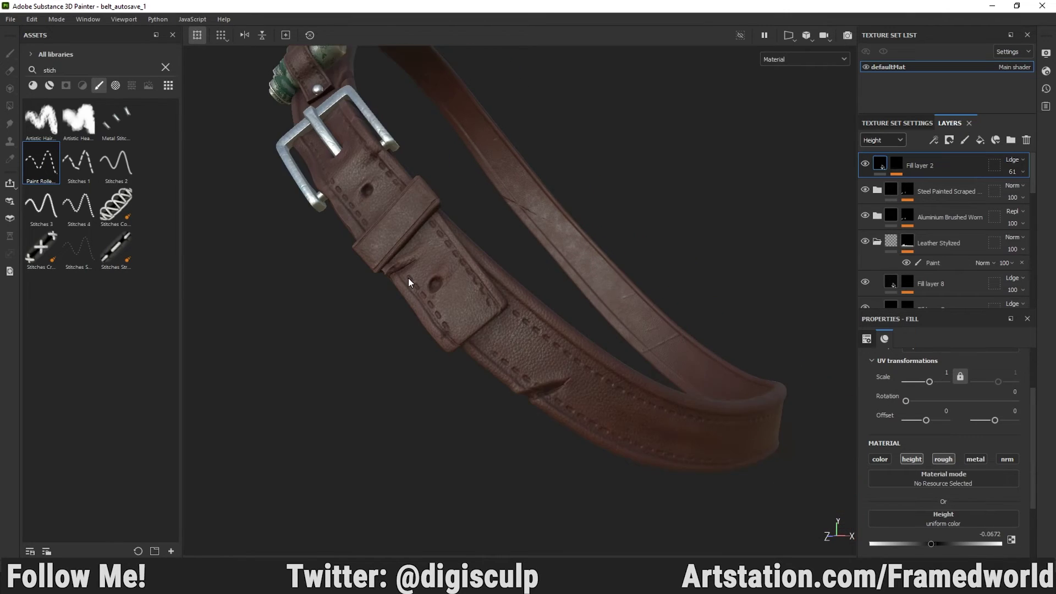
pyautogui.click(1009, 159)
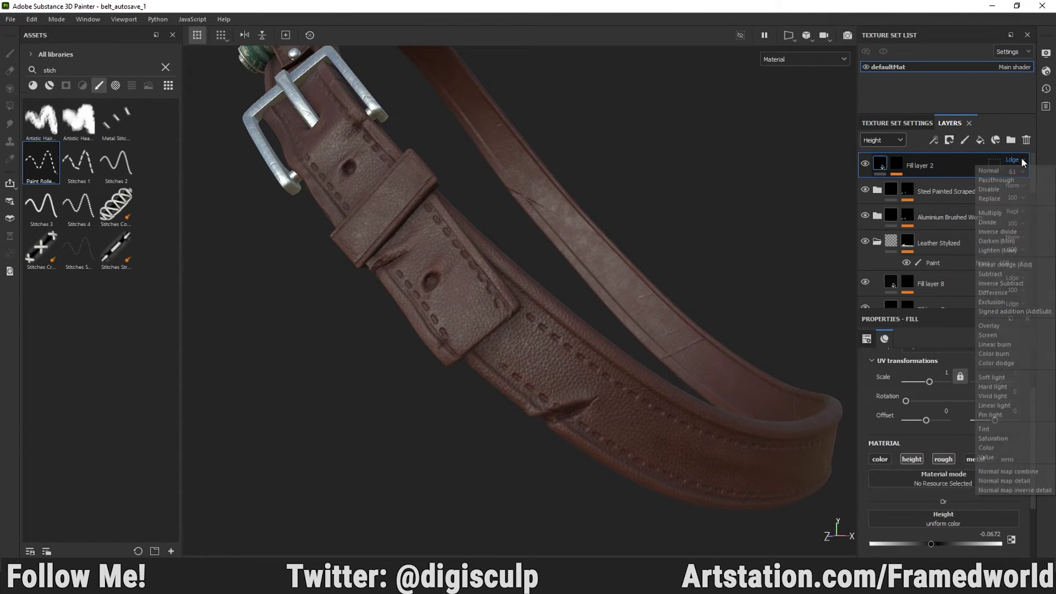
pyautogui.click(1010, 193)
# Enable the normal channel on Fill layer 2 and set its blending mode for the Normal channel to Replace
pyautogui.keyDown('alt'); pyautogui.moveTo(496, 328); pyautogui.dragTo(680, 414, button='right'); pyautogui.keyUp('alt')
pyautogui.keyDown('alt'); pyautogui.moveTo(680, 414); pyautogui.dragTo(552, 293); pyautogui.keyUp('alt')
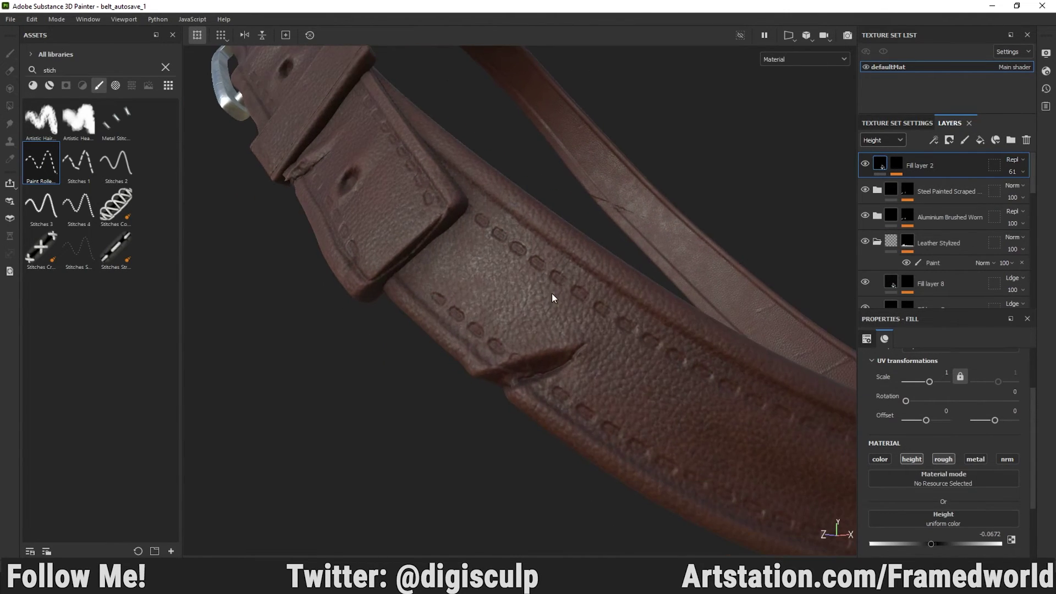
pyautogui.click(1006, 459)
pyautogui.click(883, 140)
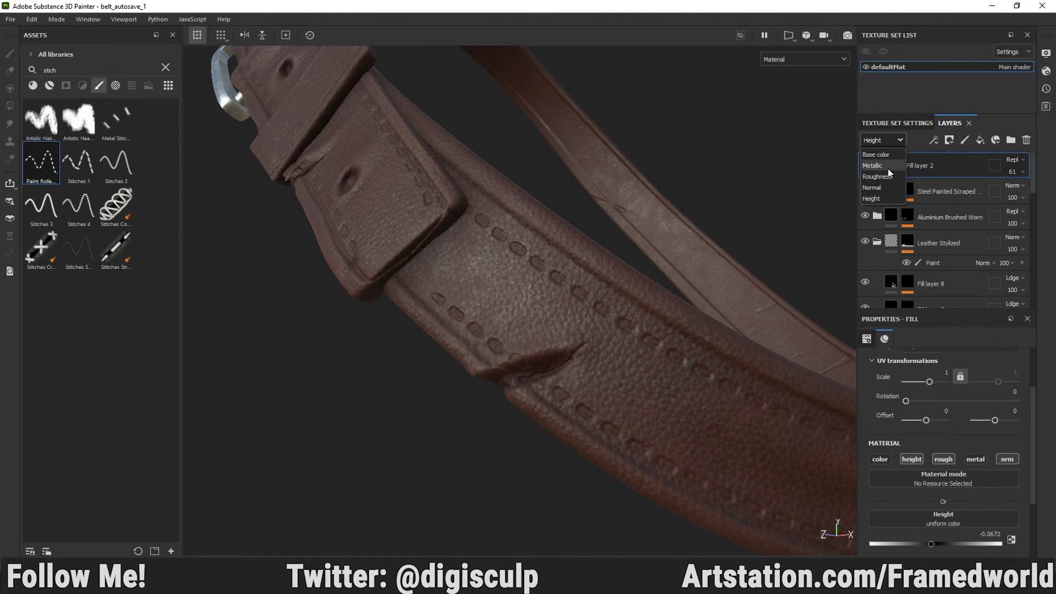
pyautogui.click(889, 189)
pyautogui.click(1023, 161)
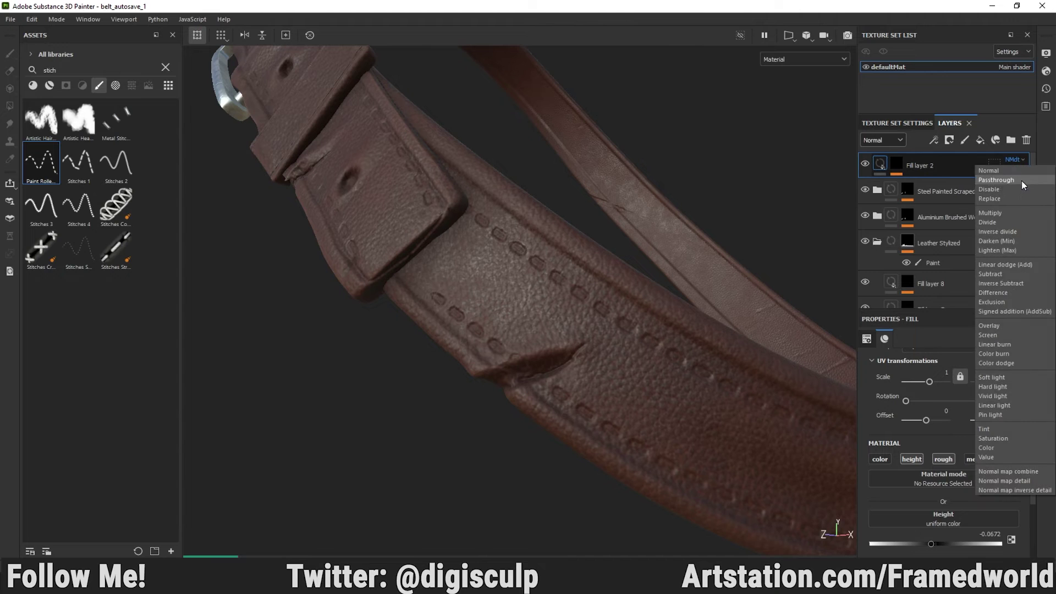
pyautogui.click(1015, 199)
# Duplicate Fill layer 2 together with its mask, blur and paint effects
pyautogui.keyDown('alt'); pyautogui.moveTo(569, 378); pyautogui.dragTo(457, 365); pyautogui.keyUp('alt')
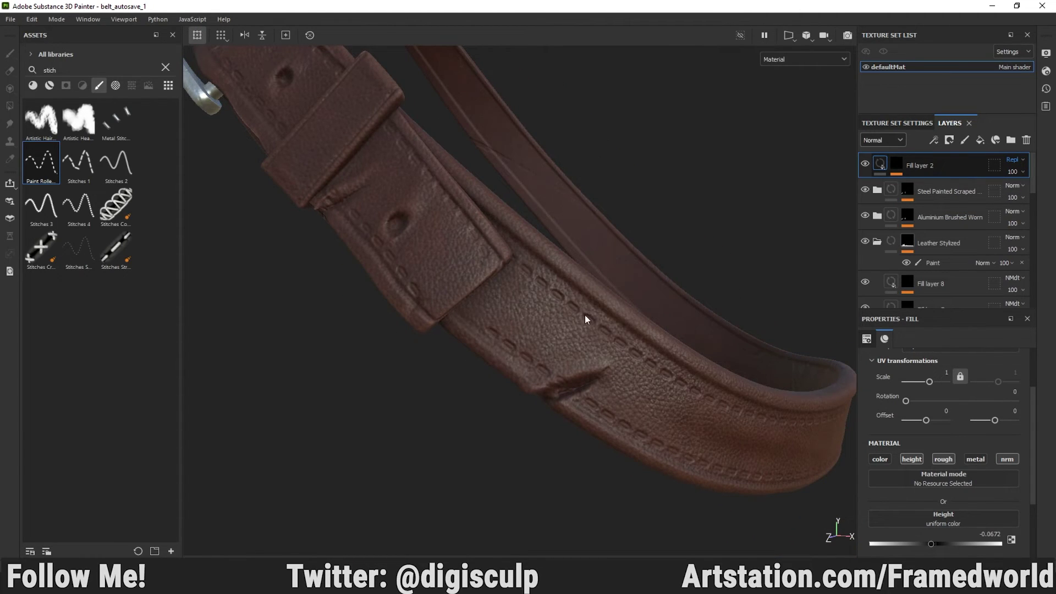
pyautogui.keyDown('alt'); pyautogui.moveTo(686, 423); pyautogui.dragTo(555, 352, button='right'); pyautogui.keyUp('alt')
pyautogui.keyDown('alt'); pyautogui.moveTo(555, 352); pyautogui.dragTo(438, 299); pyautogui.keyUp('alt')
pyautogui.keyDown('alt'); pyautogui.moveTo(441, 297); pyautogui.dragTo(410, 251, button='middle'); pyautogui.keyUp('alt')
pyautogui.keyDown('alt'); pyautogui.moveTo(410, 250); pyautogui.dragTo(579, 361, button='right'); pyautogui.keyUp('alt')
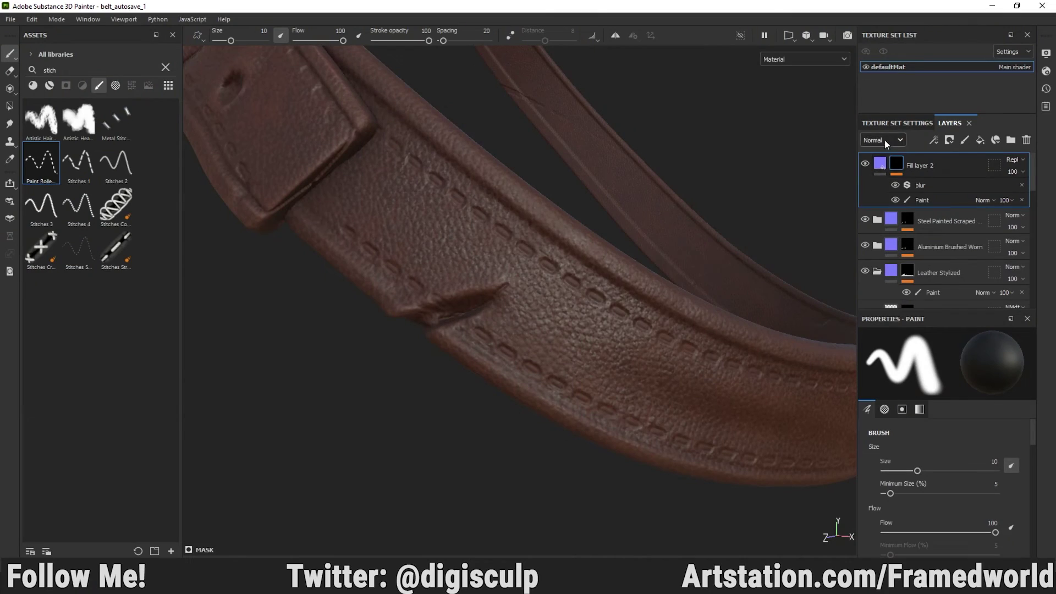
pyautogui.click(885, 140)
pyautogui.click(885, 136)
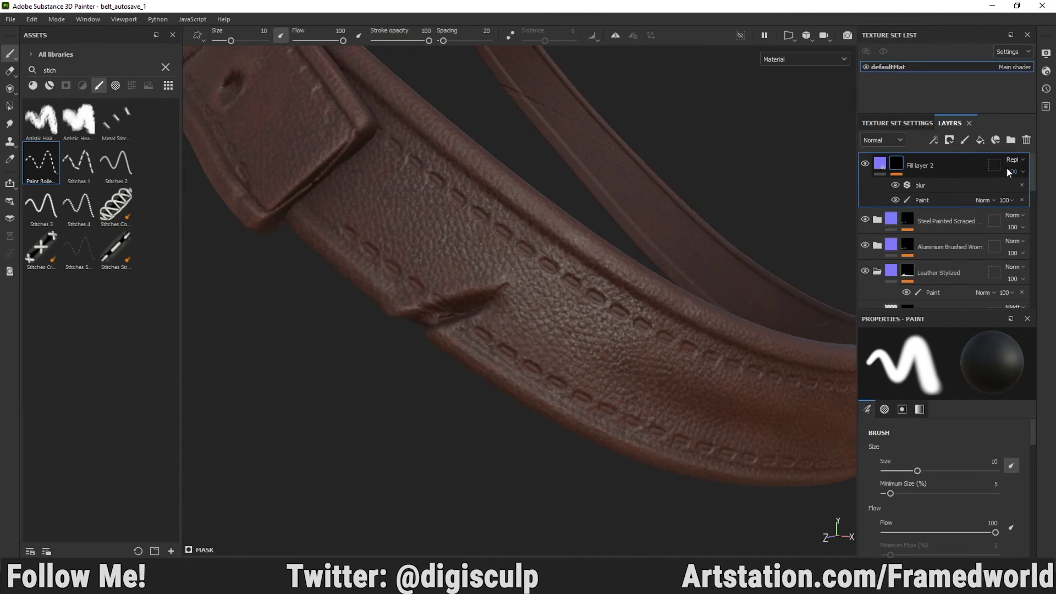
pyautogui.rightClick(963, 163)
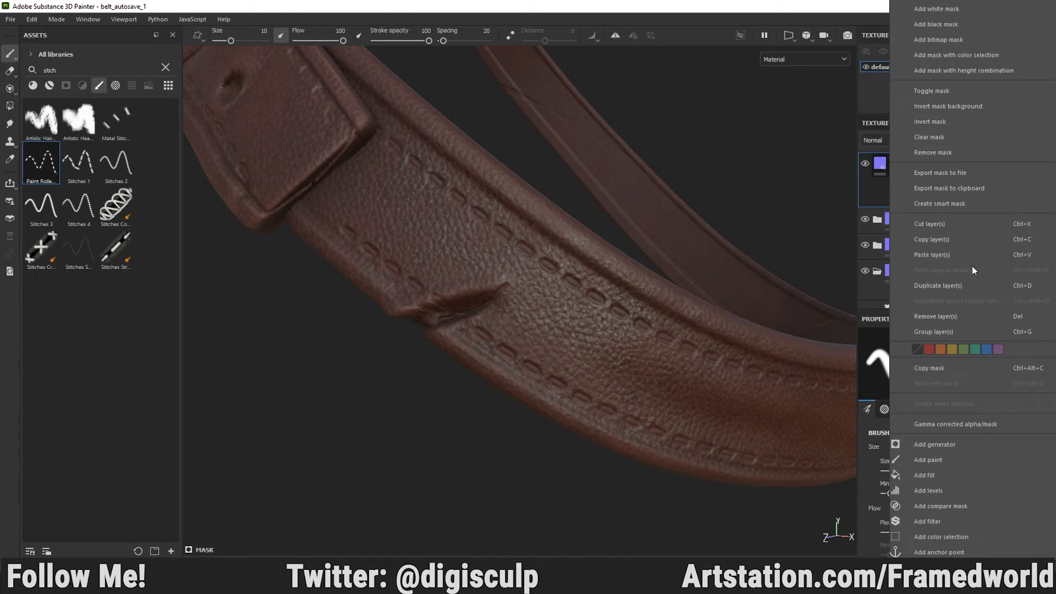
pyautogui.click(951, 285)
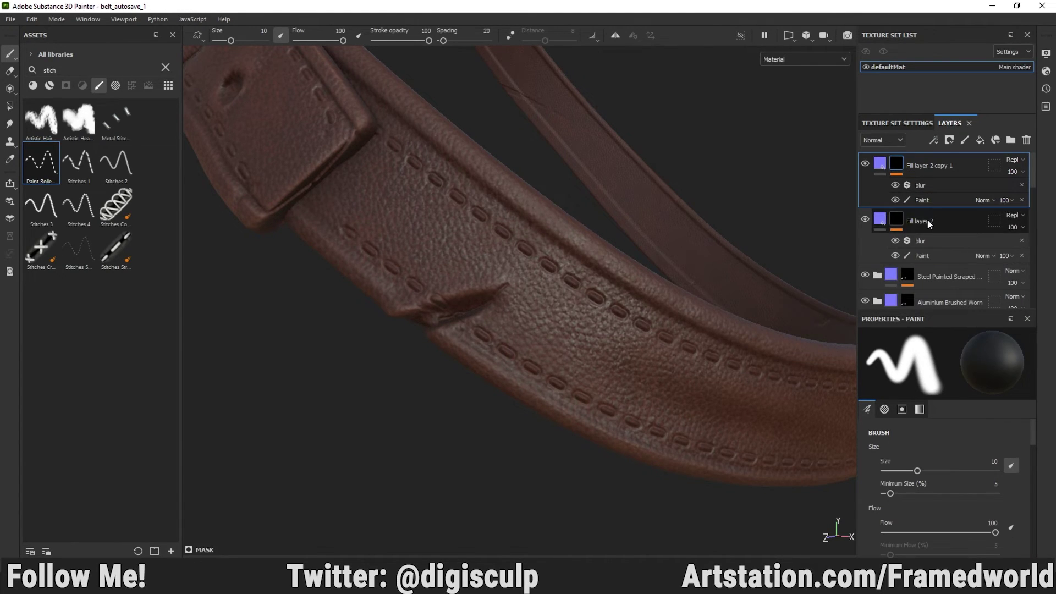
# Examine the stitches beside the strap tip up close and from further back, with both fill layers applied
pyautogui.keyDown('alt'); pyautogui.moveTo(389, 302); pyautogui.dragTo(608, 275, button='right'); pyautogui.keyUp('alt')
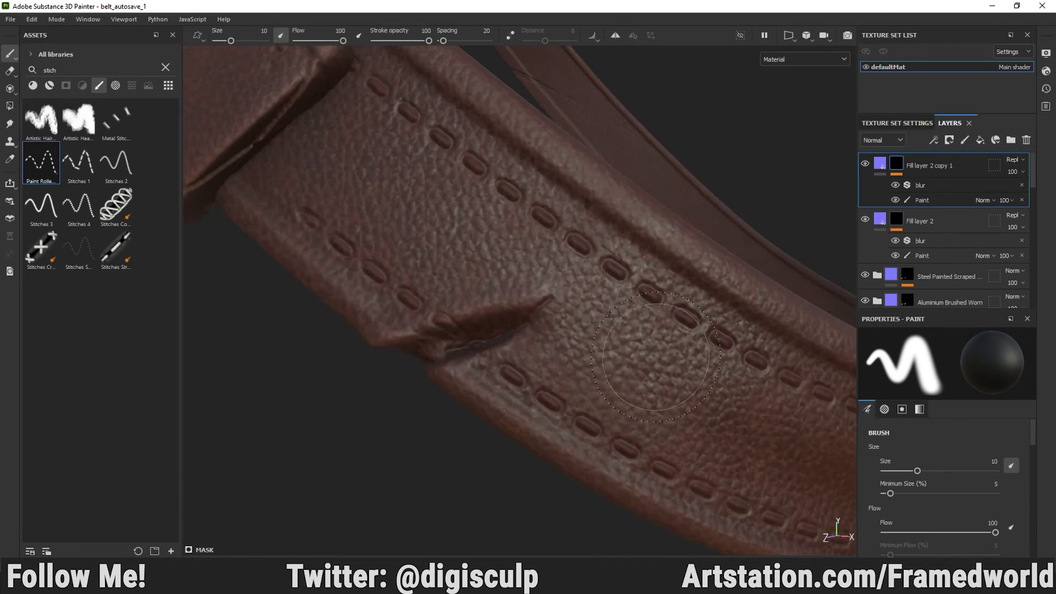
pyautogui.keyDown('alt'); pyautogui.moveTo(608, 275); pyautogui.dragTo(588, 253); pyautogui.keyUp('alt')
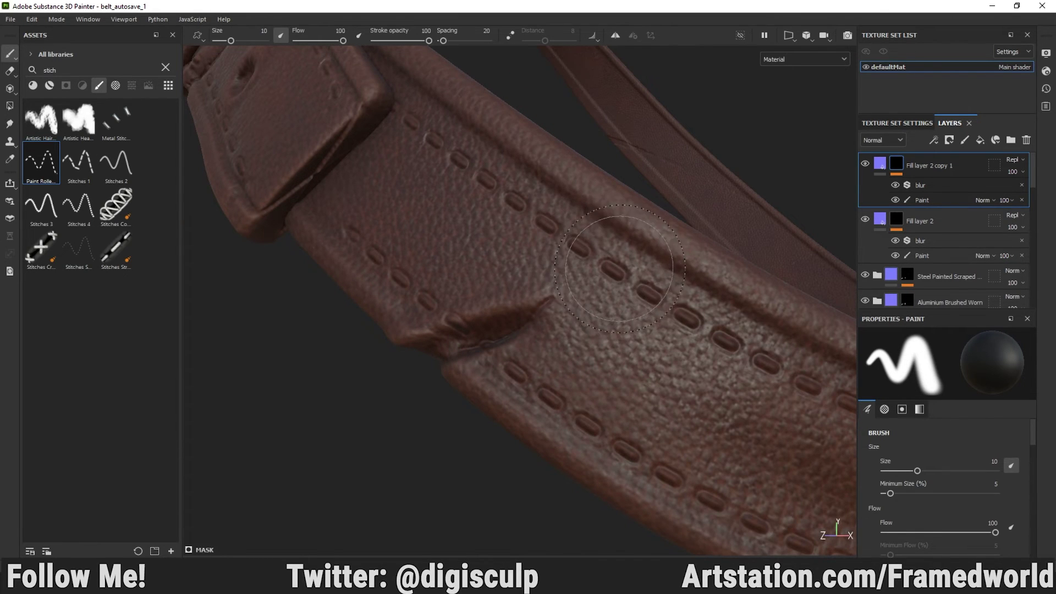
pyautogui.keyDown('alt'); pyautogui.moveTo(679, 380); pyautogui.dragTo(521, 366, button='right'); pyautogui.keyUp('alt')
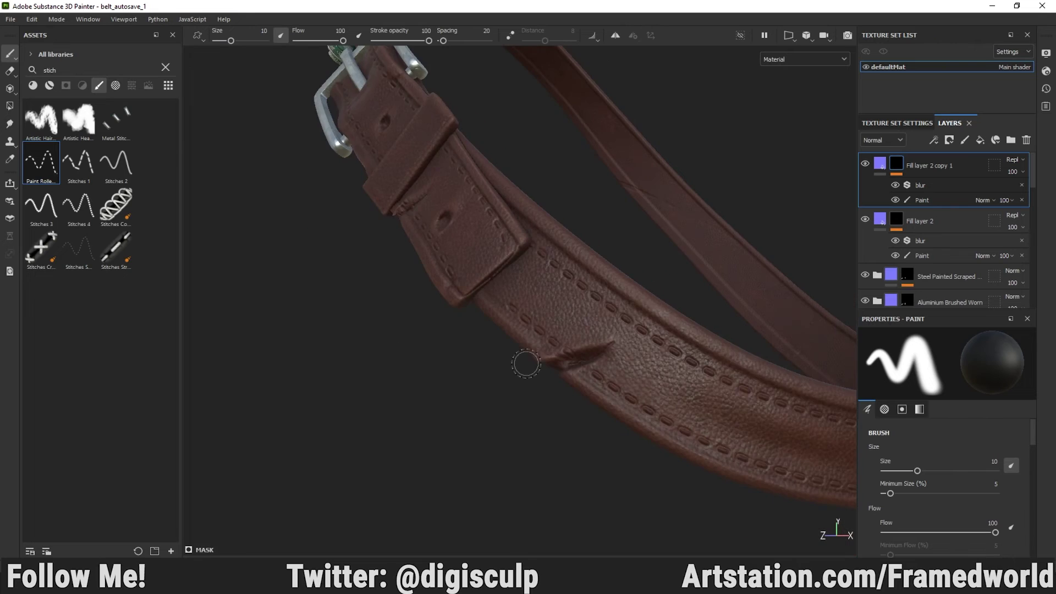
pyautogui.keyDown('alt'); pyautogui.moveTo(521, 366); pyautogui.dragTo(589, 379); pyautogui.keyUp('alt')
pyautogui.keyDown('alt'); pyautogui.moveTo(589, 379); pyautogui.dragTo(660, 440, button='middle'); pyautogui.keyUp('alt')
pyautogui.keyDown('alt'); pyautogui.moveTo(660, 440); pyautogui.dragTo(715, 440, button='right'); pyautogui.keyUp('alt')
pyautogui.keyDown('alt'); pyautogui.moveTo(715, 440); pyautogui.dragTo(770, 446); pyautogui.keyUp('alt')
pyautogui.keyDown('alt'); pyautogui.moveTo(660, 386); pyautogui.dragTo(550, 352, button='right'); pyautogui.keyUp('alt')
pyautogui.keyDown('alt'); pyautogui.moveTo(551, 353); pyautogui.dragTo(511, 308, button='middle'); pyautogui.keyUp('alt')
pyautogui.moveTo(511, 309)
pyautogui.keyDown('alt'); pyautogui.mouseDown()
pyautogui.moveTo(559, 336)
pyautogui.moveTo(572, 319)
pyautogui.moveTo(530, 306)
pyautogui.mouseUp(); pyautogui.keyUp('alt')
pyautogui.keyDown('alt'); pyautogui.moveTo(531, 306); pyautogui.dragTo(398, 164, button='middle'); pyautogui.keyUp('alt')
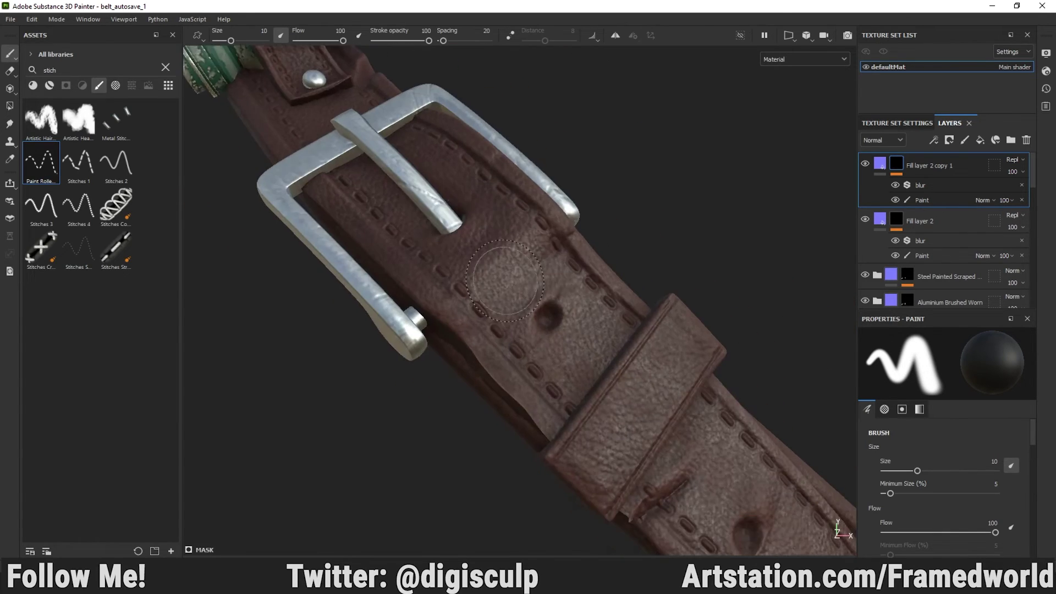
# Follow the stitch rows from the buckle down the strap and rotate the environment lighting to examine their depth
pyautogui.keyDown('alt'); pyautogui.moveTo(550, 358); pyautogui.dragTo(352, 171, button='middle'); pyautogui.keyUp('alt')
pyautogui.keyDown('alt'); pyautogui.moveTo(611, 363); pyautogui.dragTo(313, 154, button='middle'); pyautogui.keyUp('alt')
pyautogui.keyDown('alt'); pyautogui.moveTo(551, 330); pyautogui.dragTo(473, 310); pyautogui.keyUp('alt')
pyautogui.keyDown('alt'); pyautogui.moveTo(605, 358); pyautogui.dragTo(374, 237, button='middle'); pyautogui.keyUp('alt')
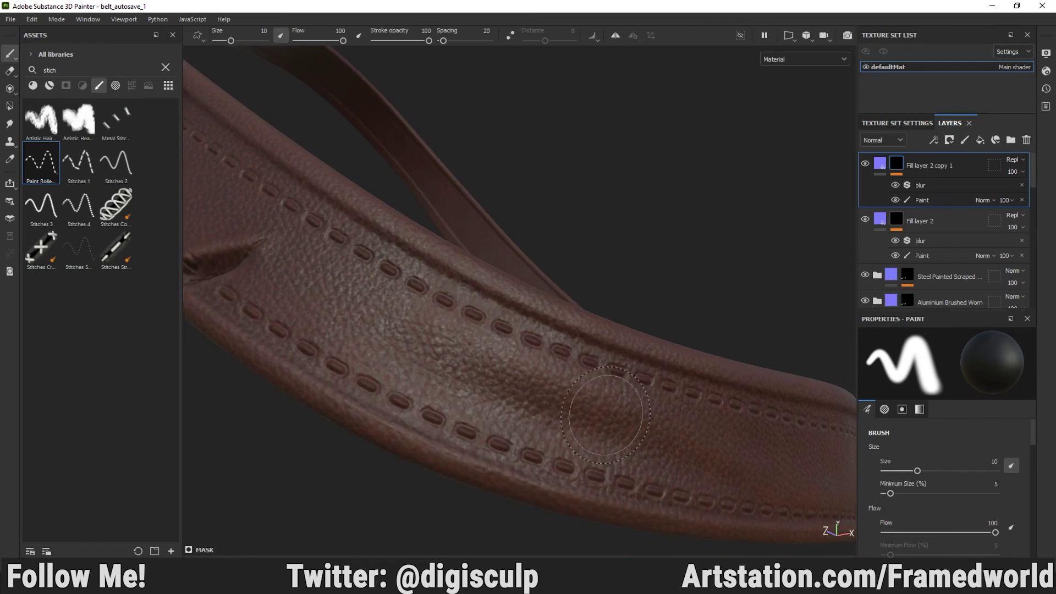
pyautogui.keyDown('alt'); pyautogui.moveTo(710, 341); pyautogui.dragTo(632, 338); pyautogui.keyUp('alt')
pyautogui.keyDown('alt'); pyautogui.moveTo(632, 337); pyautogui.dragTo(550, 336, button='right'); pyautogui.keyUp('alt')
pyautogui.keyDown('alt'); pyautogui.moveTo(770, 380); pyautogui.dragTo(481, 328); pyautogui.keyUp('alt')
pyautogui.keyDown('shift'); pyautogui.moveTo(481, 328); pyautogui.dragTo(551, 330, button='right'); pyautogui.keyUp('shift')
pyautogui.keyDown('alt'); pyautogui.moveTo(550, 330); pyautogui.dragTo(396, 324); pyautogui.keyUp('alt')
pyautogui.keyDown('alt'); pyautogui.moveTo(385, 275); pyautogui.dragTo(710, 281); pyautogui.keyUp('alt')
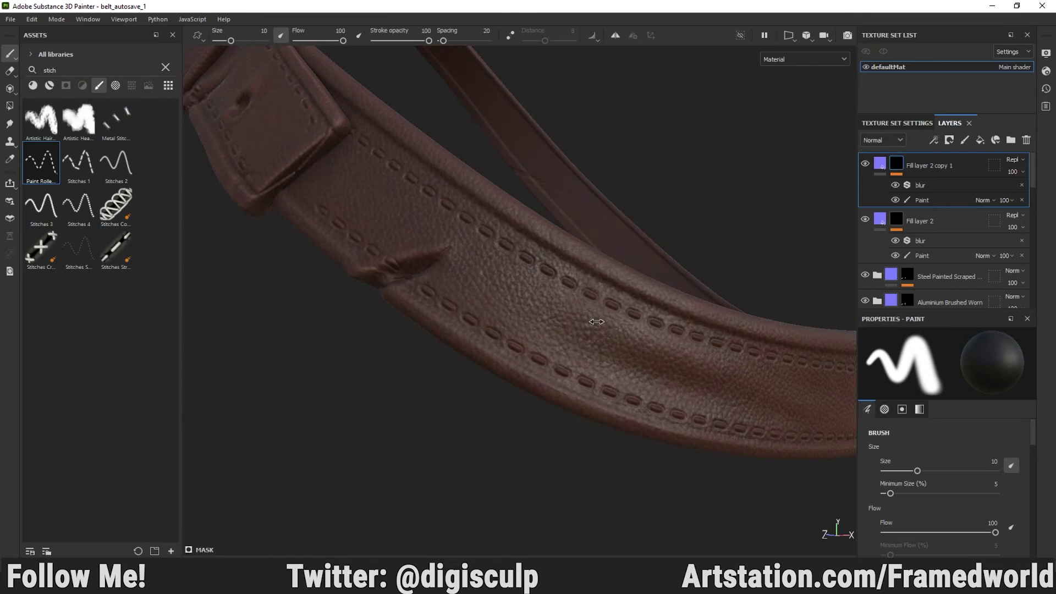
pyautogui.keyDown('shift'); pyautogui.moveTo(597, 322); pyautogui.dragTo(566, 323, button='right'); pyautogui.keyUp('shift')
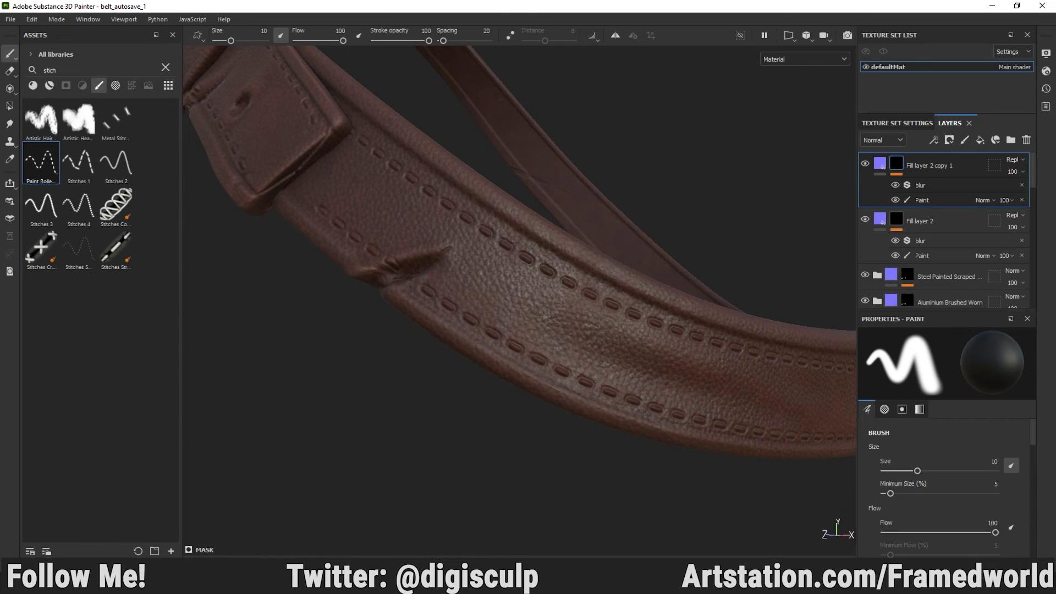
# Enable the ambient occlusion channel on Fill layer 2 and set its value to 0
pyautogui.click(881, 221)
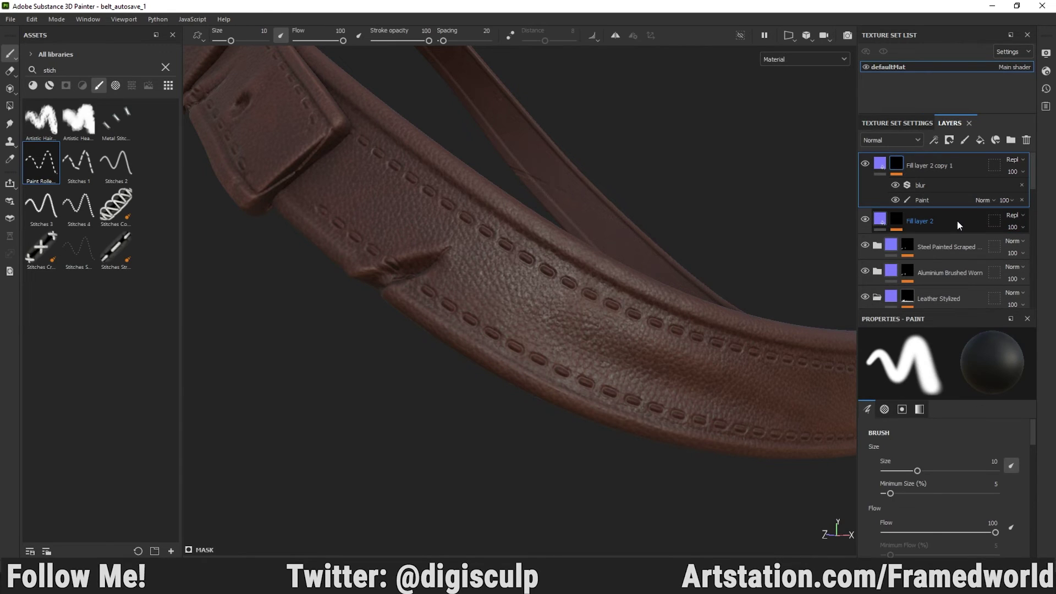
pyautogui.click(957, 220)
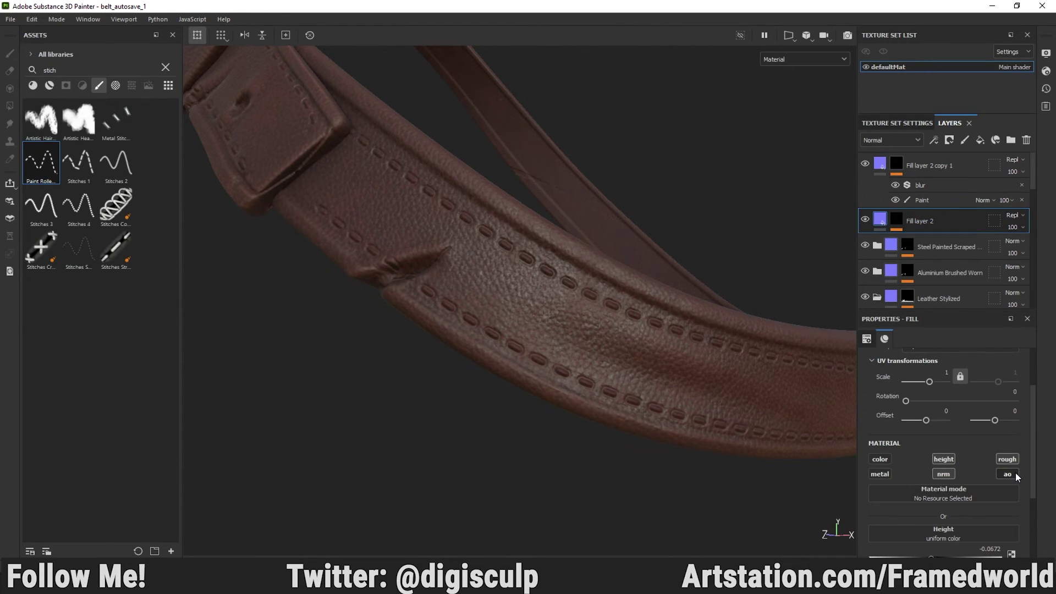
pyautogui.scroll(-3, 1016, 473)
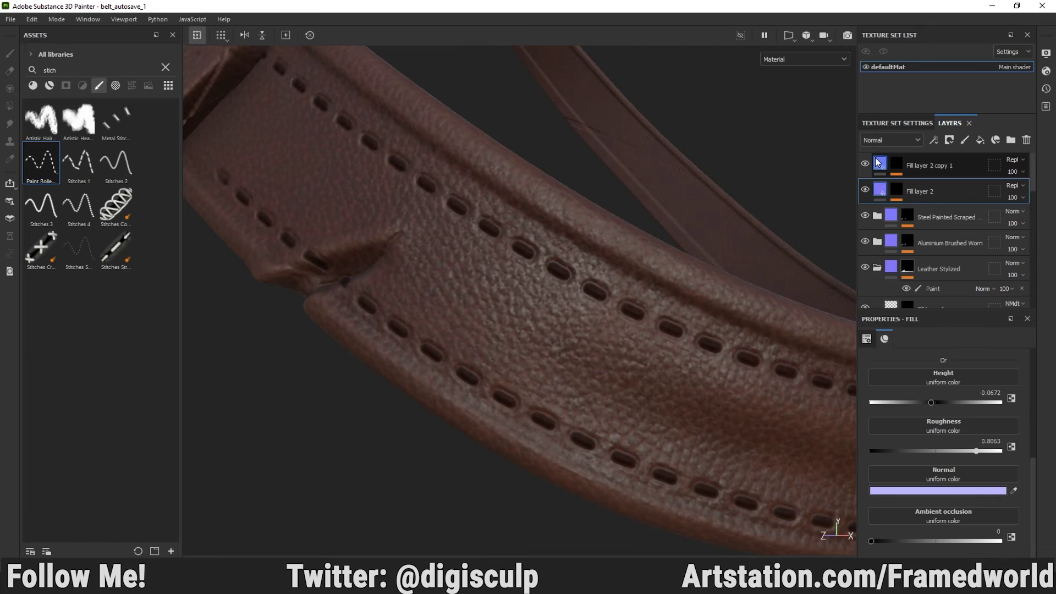
# Enable ambient occlusion on Fill layer 2 copy 1 with value 1 and set its blending mode for that channel to Replace
pyautogui.click(889, 210)
pyautogui.click(881, 167)
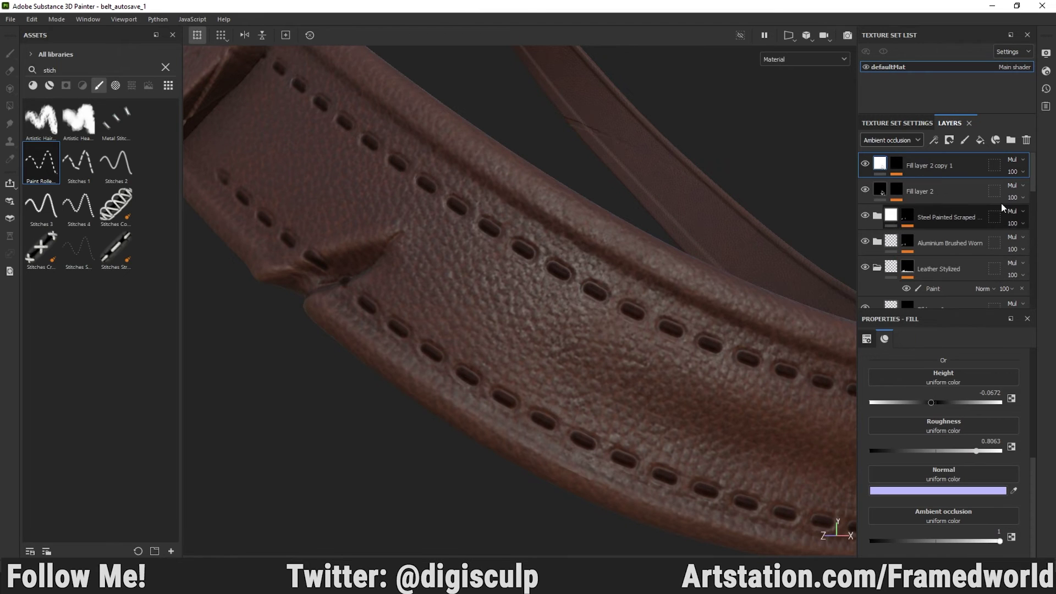
pyautogui.click(1015, 159)
pyautogui.click(1018, 197)
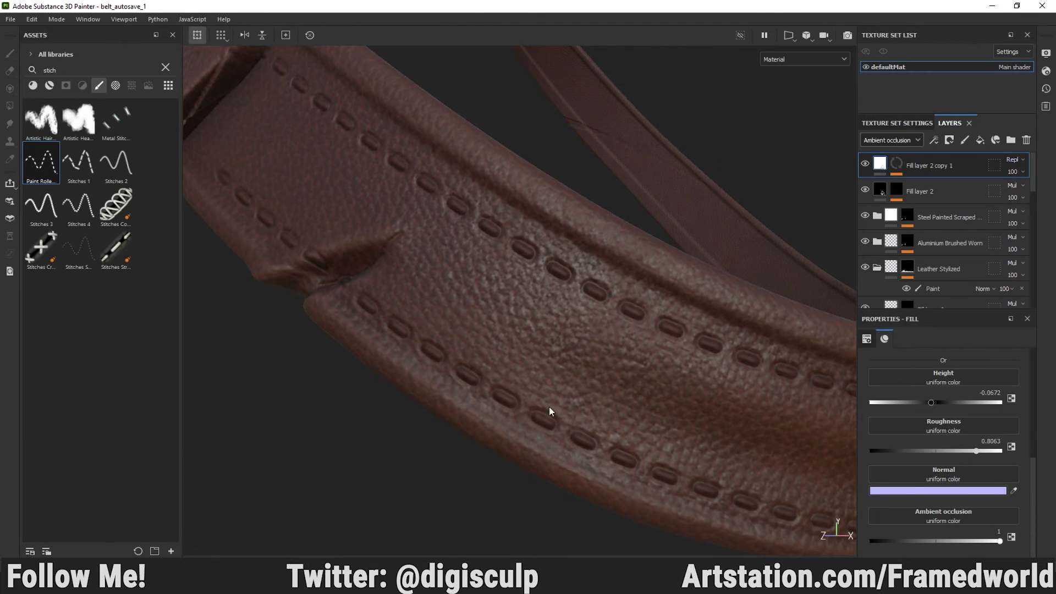
# Examine the stitch rows along the strap in the ambient occlusion channel view, both up close and from further back
pyautogui.keyDown('alt'); pyautogui.moveTo(549, 407); pyautogui.dragTo(546, 375, button='right'); pyautogui.keyUp('alt')
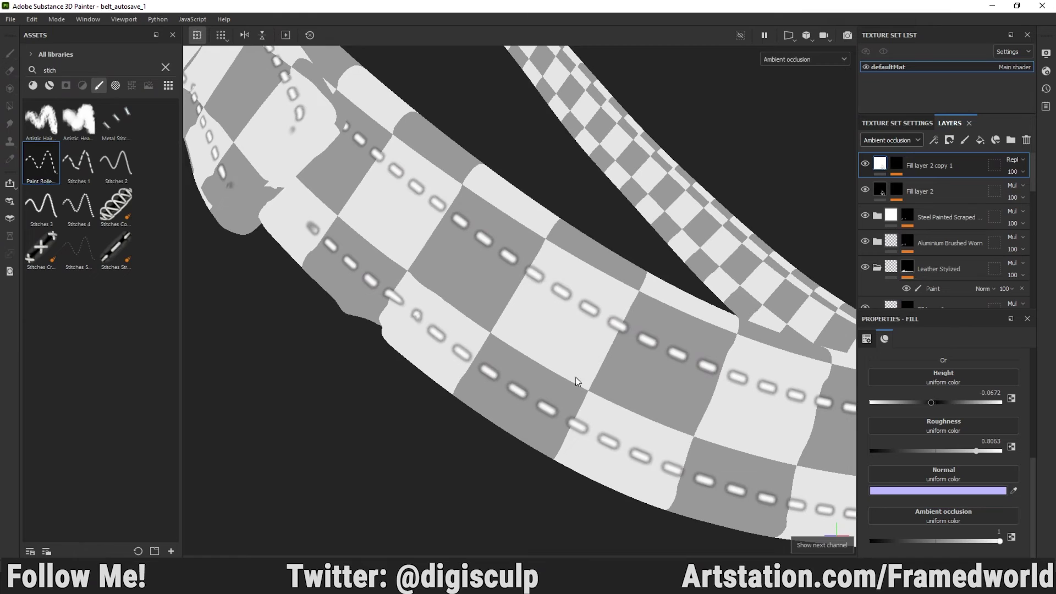
pyautogui.moveTo(576, 377)
pyautogui.keyDown('alt'); pyautogui.mouseDown()
pyautogui.moveTo(660, 371)
pyautogui.moveTo(447, 268)
pyautogui.moveTo(490, 266)
pyautogui.mouseUp(); pyautogui.keyUp('alt')
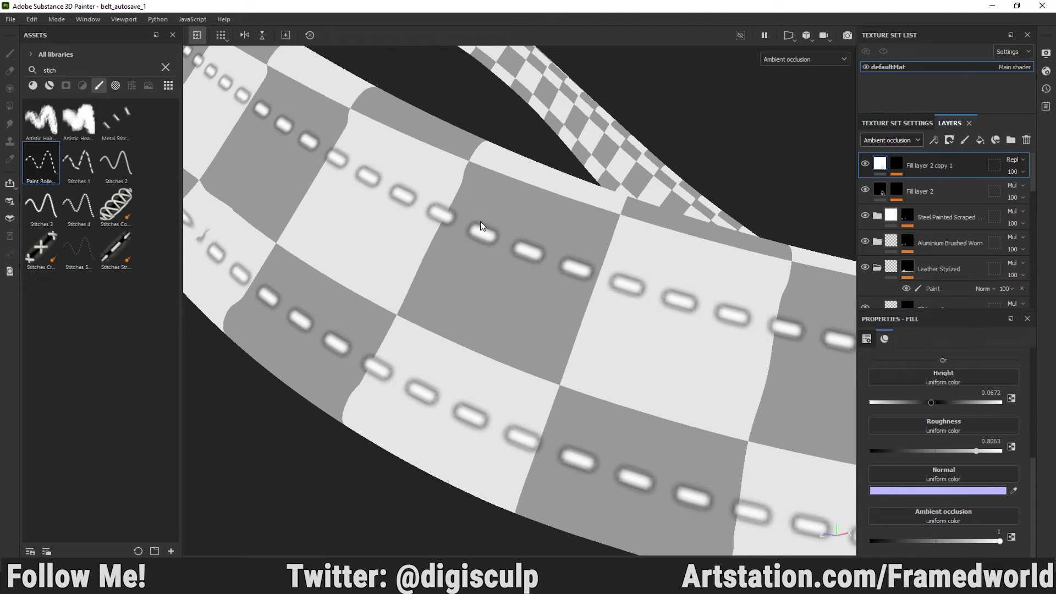
pyautogui.keyDown('alt'); pyautogui.moveTo(431, 273); pyautogui.dragTo(696, 413, button='right'); pyautogui.keyUp('alt')
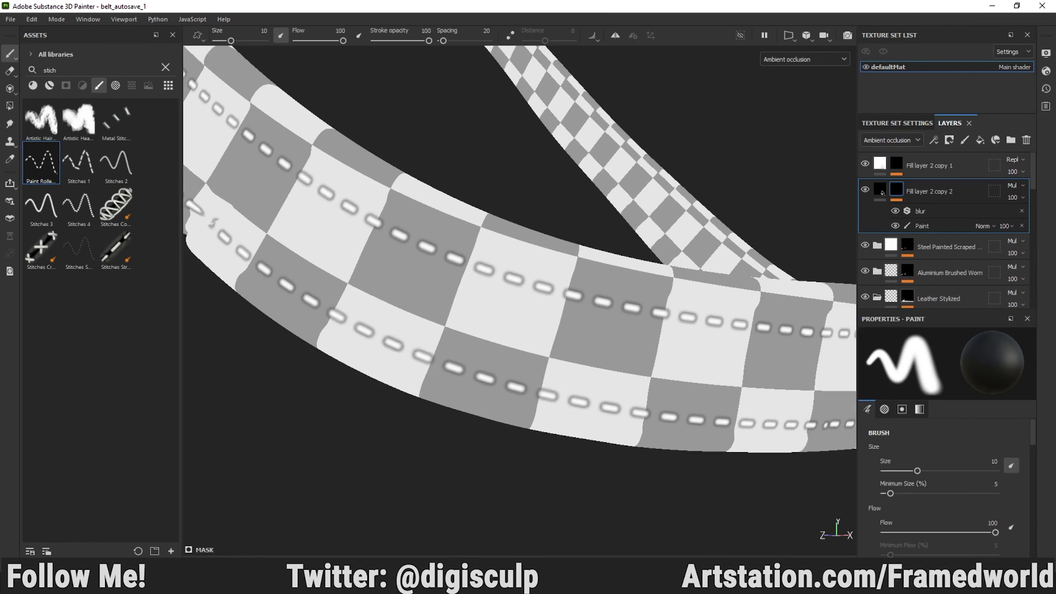
pyautogui.moveTo(448, 307)
pyautogui.keyDown('alt'); pyautogui.mouseDown(button='right')
pyautogui.moveTo(608, 319)
pyautogui.moveTo(717, 404)
pyautogui.moveTo(515, 253)
pyautogui.moveTo(809, 284)
pyautogui.mouseUp(button='right'); pyautogui.keyUp('alt')
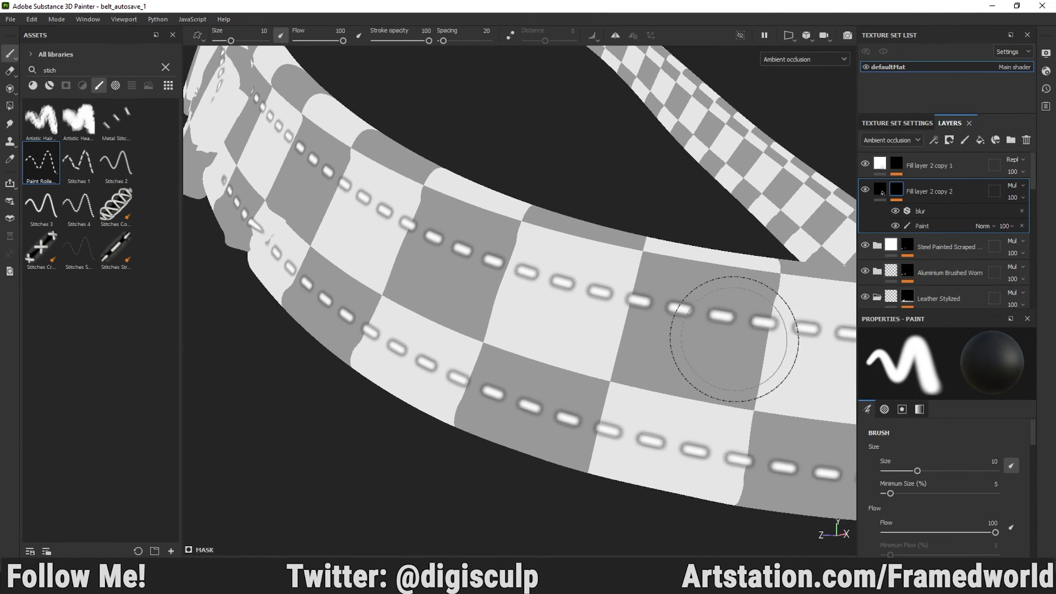
pyautogui.keyDown('alt'); pyautogui.moveTo(735, 340); pyautogui.dragTo(417, 335, button='right'); pyautogui.keyUp('alt')
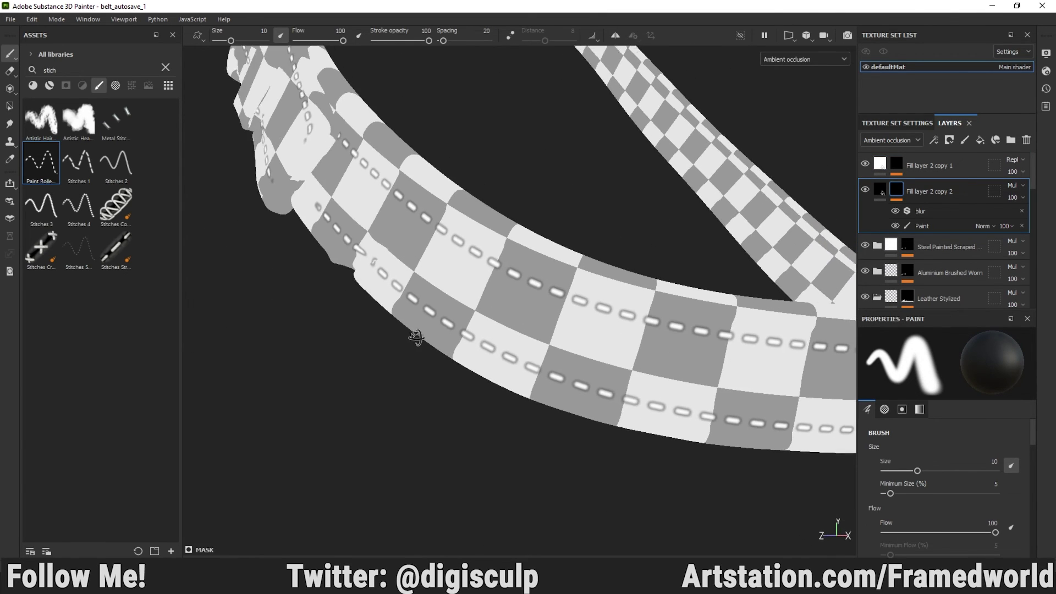
pyautogui.keyDown('alt'); pyautogui.moveTo(418, 335); pyautogui.dragTo(356, 312); pyautogui.keyUp('alt')
pyautogui.keyDown('alt'); pyautogui.moveTo(356, 312); pyautogui.dragTo(428, 364, button='right'); pyautogui.keyUp('alt')
pyautogui.keyDown('alt'); pyautogui.moveTo(469, 266); pyautogui.dragTo(577, 246, button='right'); pyautogui.keyUp('alt')
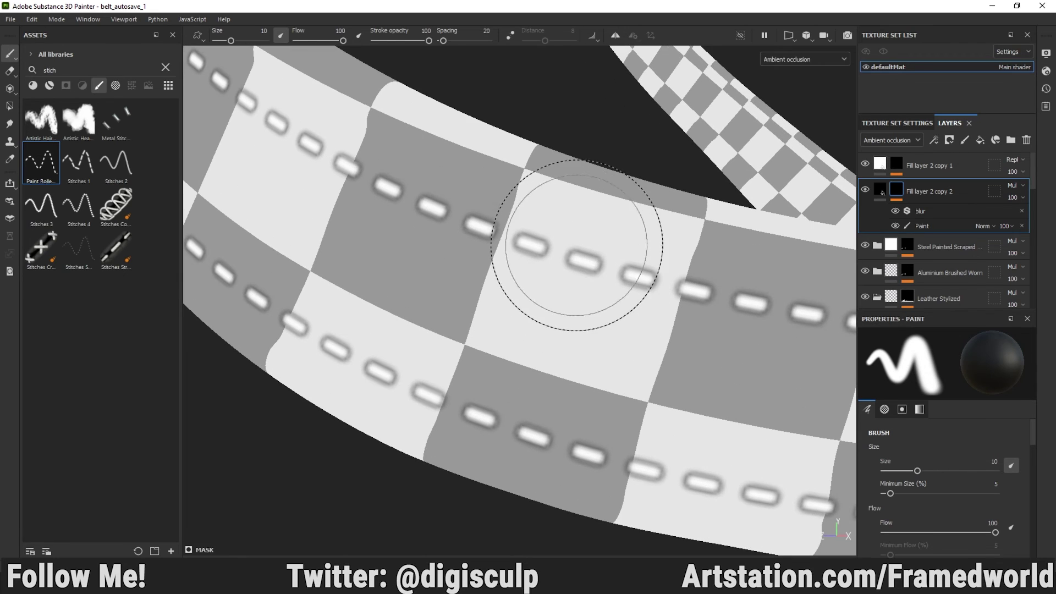
# Return to the material view, enable the color channel on Fill layer 2 copy 1 and set its base color to gray 646464
pyautogui.click(885, 167)
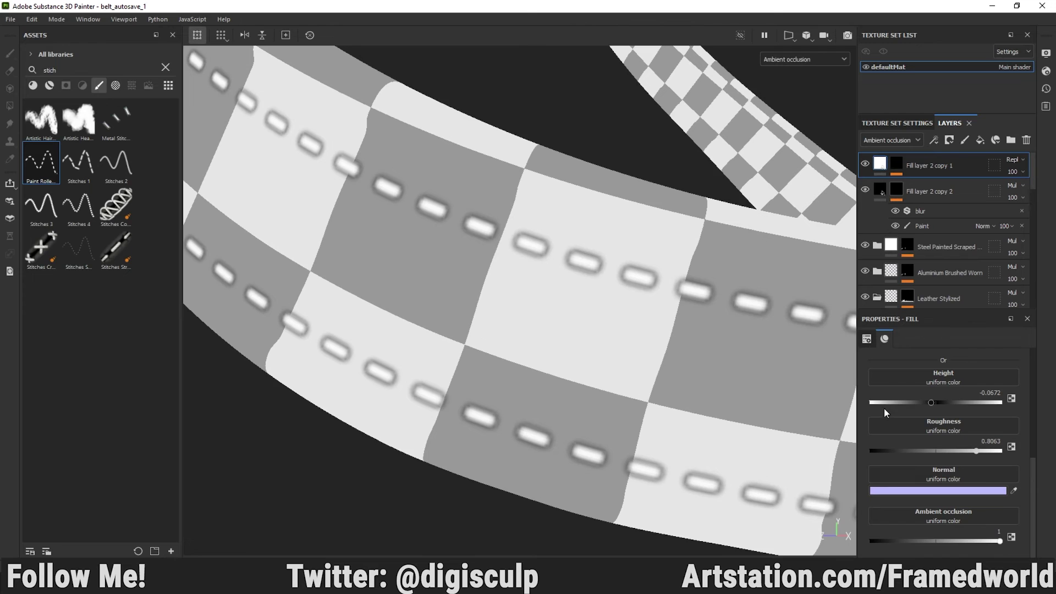
pyautogui.press('m')
pyautogui.scroll(3, 913, 412)
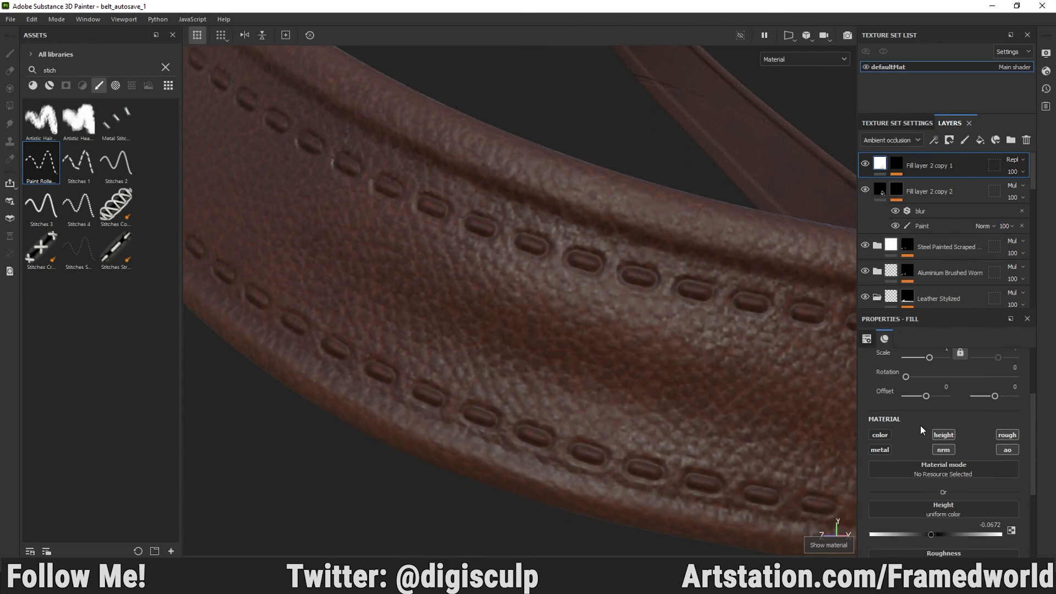
pyautogui.click(879, 435)
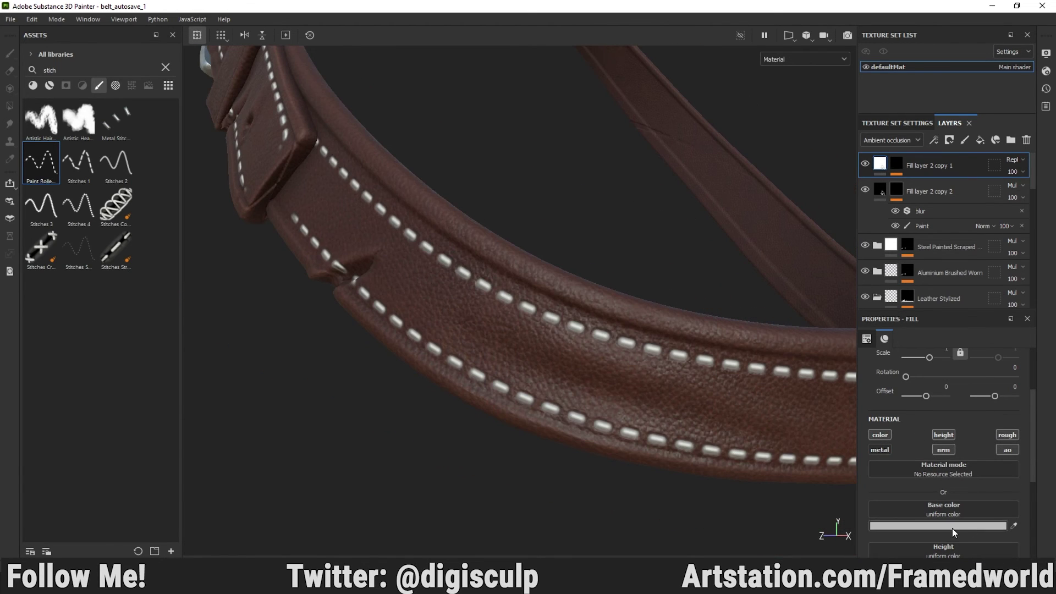
pyautogui.click(952, 527)
pyautogui.moveTo(814, 381)
pyautogui.mouseDown()
pyautogui.moveTo(801, 370)
pyautogui.moveTo(797, 379)
pyautogui.mouseUp()
# Examine the gray stitches around the belt from several angles and distances, and dismiss the base color picker
pyautogui.keyDown('alt'); pyautogui.moveTo(462, 441); pyautogui.dragTo(603, 347, button='right'); pyautogui.keyUp('alt')
pyautogui.keyDown('alt'); pyautogui.moveTo(603, 346); pyautogui.dragTo(650, 382); pyautogui.keyUp('alt')
pyautogui.keyDown('alt'); pyautogui.moveTo(651, 382); pyautogui.dragTo(859, 421, button='middle'); pyautogui.keyUp('alt')
pyautogui.keyDown('alt'); pyautogui.moveTo(738, 387); pyautogui.dragTo(561, 337, button='right'); pyautogui.keyUp('alt')
pyautogui.keyDown('alt'); pyautogui.moveTo(561, 338); pyautogui.dragTo(434, 281); pyautogui.keyUp('alt')
pyautogui.keyDown('alt'); pyautogui.moveTo(435, 281); pyautogui.dragTo(118, 135, button='middle'); pyautogui.keyUp('alt')
pyautogui.keyDown('alt'); pyautogui.moveTo(529, 347); pyautogui.dragTo(523, 354, button='right'); pyautogui.keyUp('alt')
pyautogui.keyDown('alt'); pyautogui.moveTo(523, 353); pyautogui.dragTo(407, 330); pyautogui.keyUp('alt')
pyautogui.keyDown('alt'); pyautogui.moveTo(407, 330); pyautogui.dragTo(104, 243, button='right'); pyautogui.keyUp('alt')
pyautogui.keyDown('alt'); pyautogui.moveTo(103, 242); pyautogui.dragTo(614, 335); pyautogui.keyUp('alt')
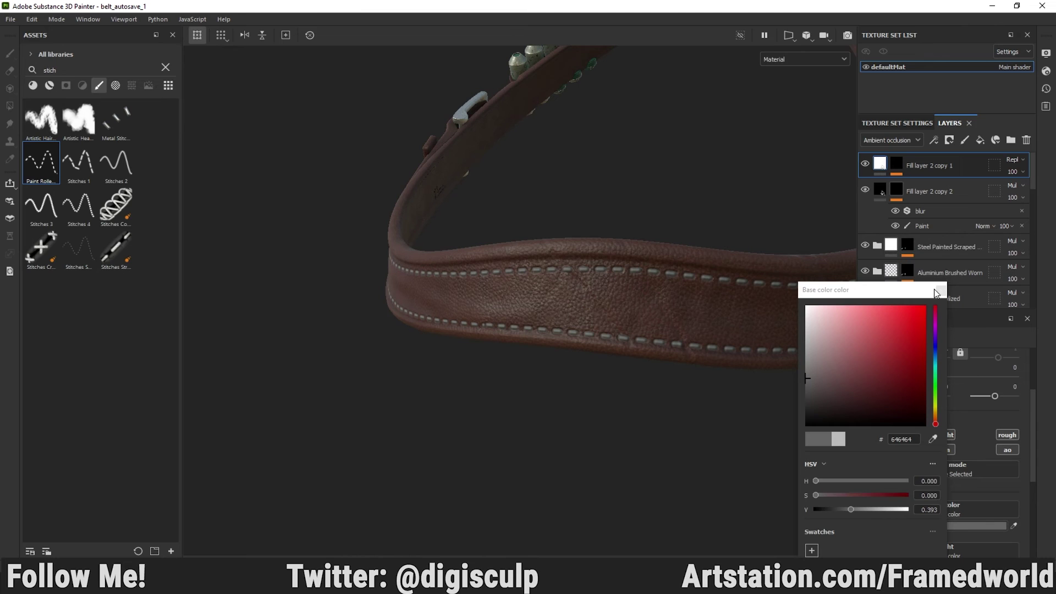
pyautogui.click(937, 294)
pyautogui.keyDown('alt'); pyautogui.moveTo(741, 371); pyautogui.dragTo(292, 184); pyautogui.keyUp('alt')
pyautogui.keyDown('alt'); pyautogui.moveTo(332, 236); pyautogui.dragTo(473, 386); pyautogui.keyUp('alt')
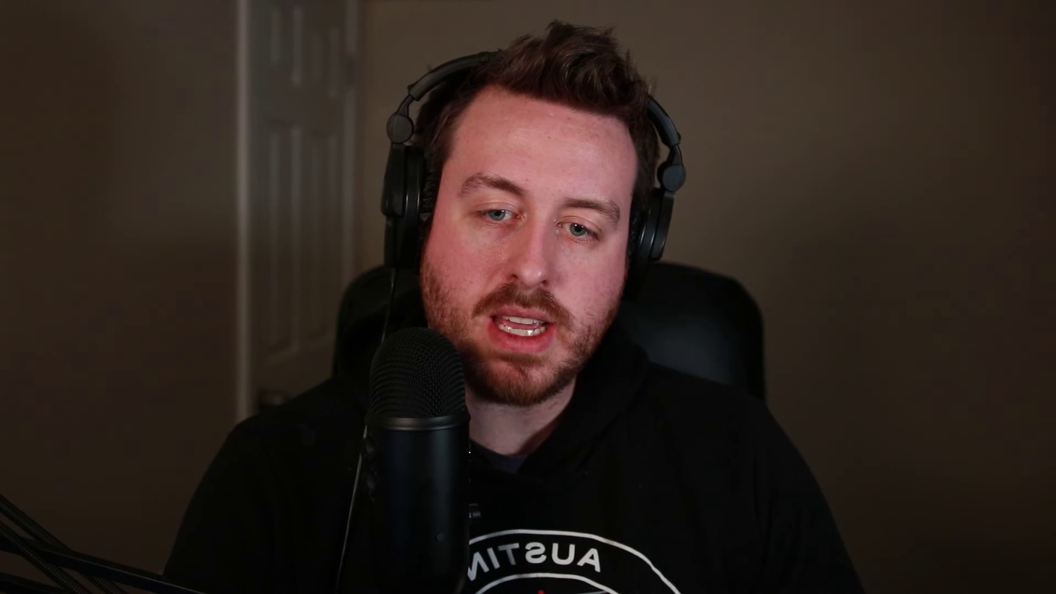